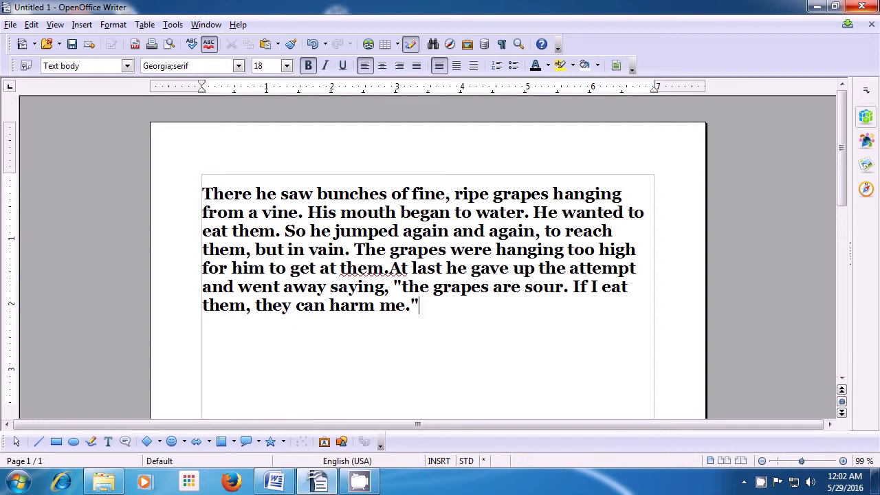
- Change the font of the entire document text to Comic Sans MS through the character formatting
{"action": "key", "text": "ctrl+a"}
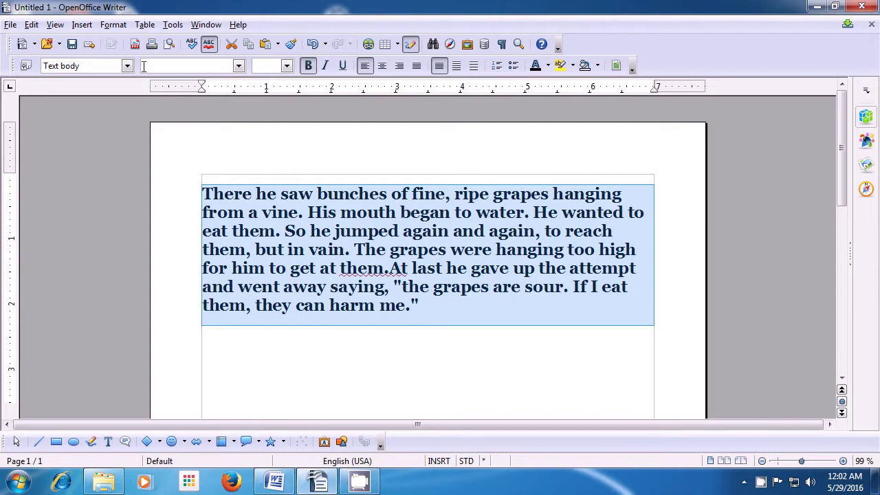
{"action": "left_click", "coordinate": [114, 25]}
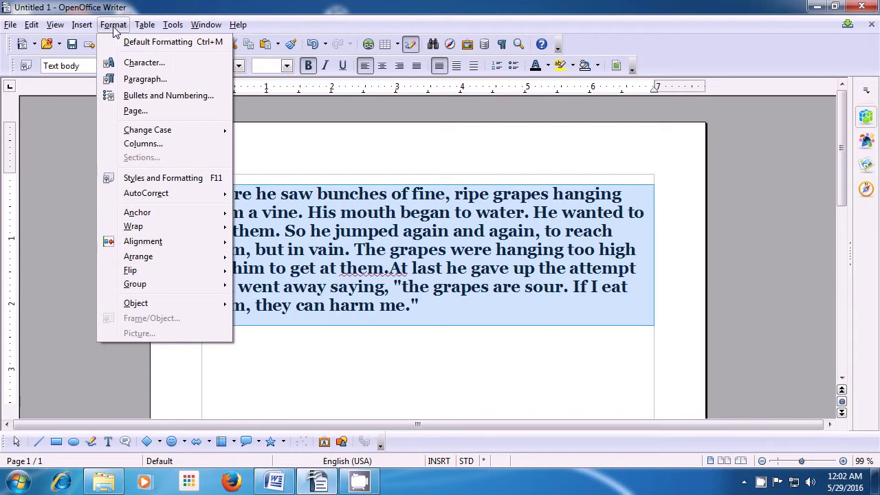
{"action": "left_click", "coordinate": [125, 64]}
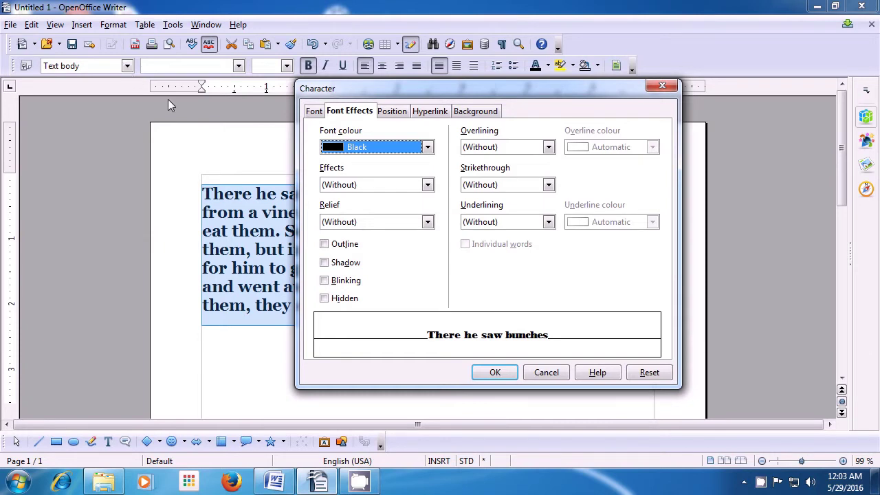
{"action": "left_click", "coordinate": [313, 112]}
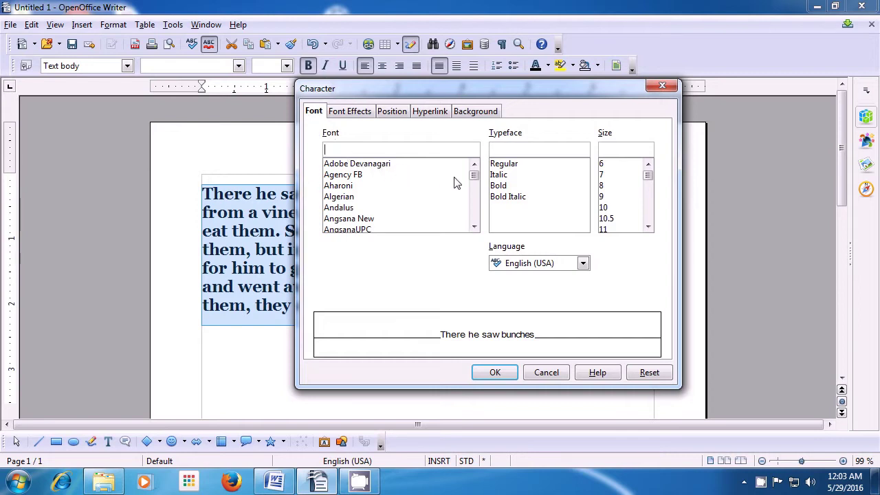
{"action": "left_click_drag", "start_coordinate": [473, 178], "coordinate": [476, 213]}
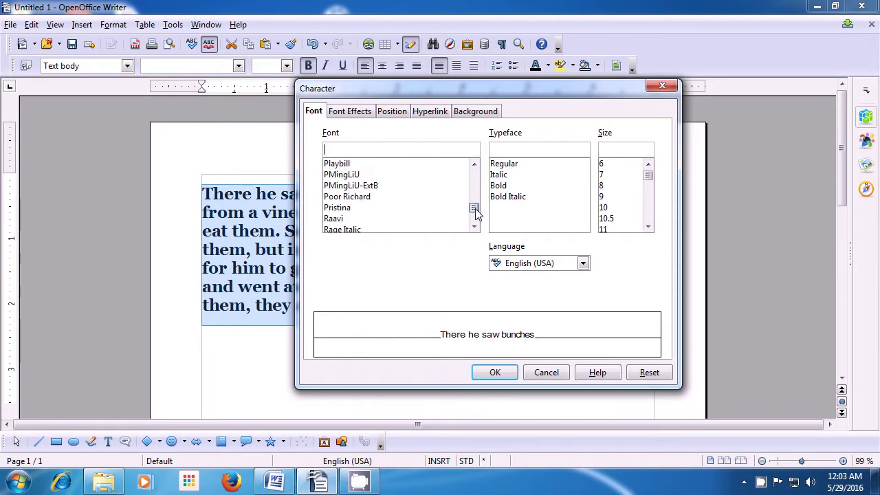
{"action": "left_click_drag", "start_coordinate": [475, 213], "coordinate": [474, 186]}
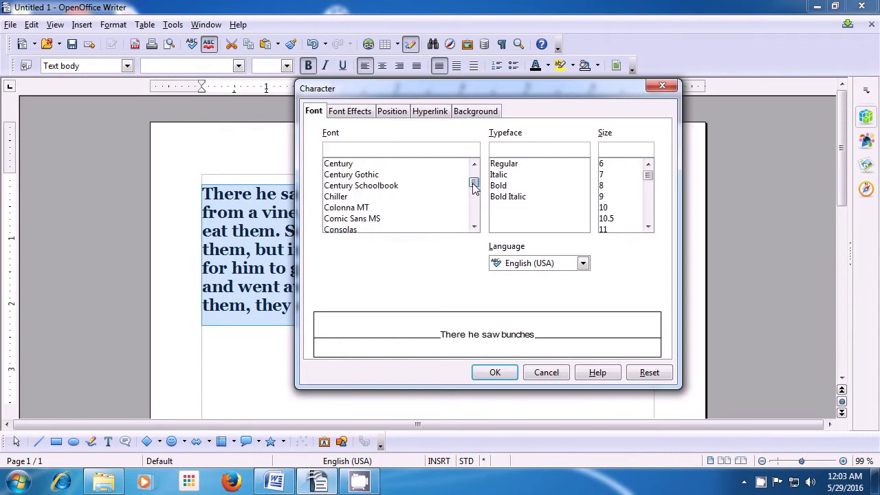
{"action": "left_click", "coordinate": [373, 218]}
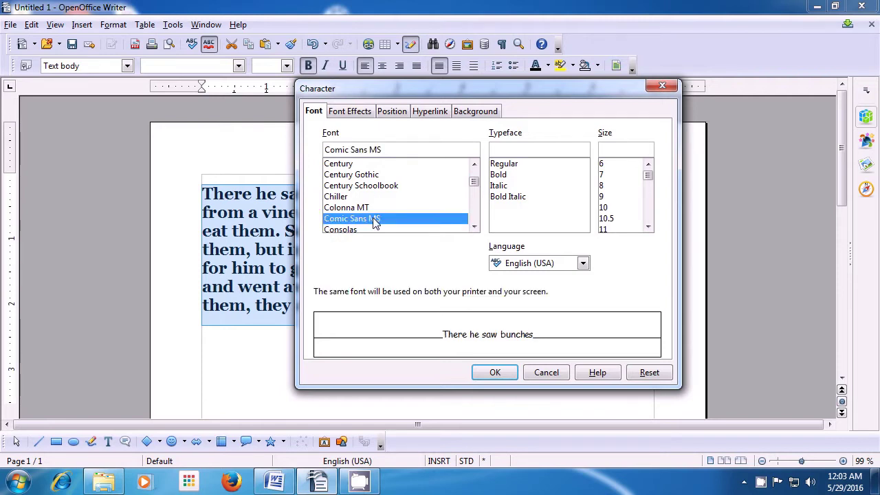
{"action": "left_click", "coordinate": [489, 375]}
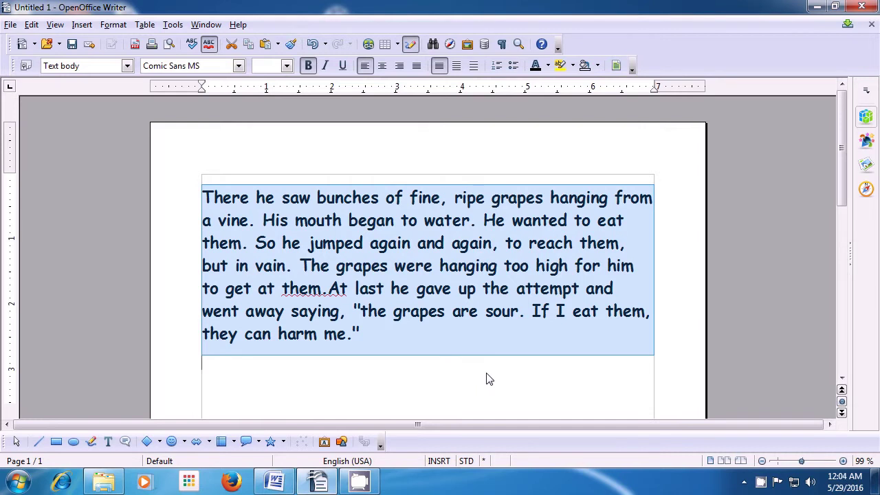
{"action": "left_click", "coordinate": [486, 379]}
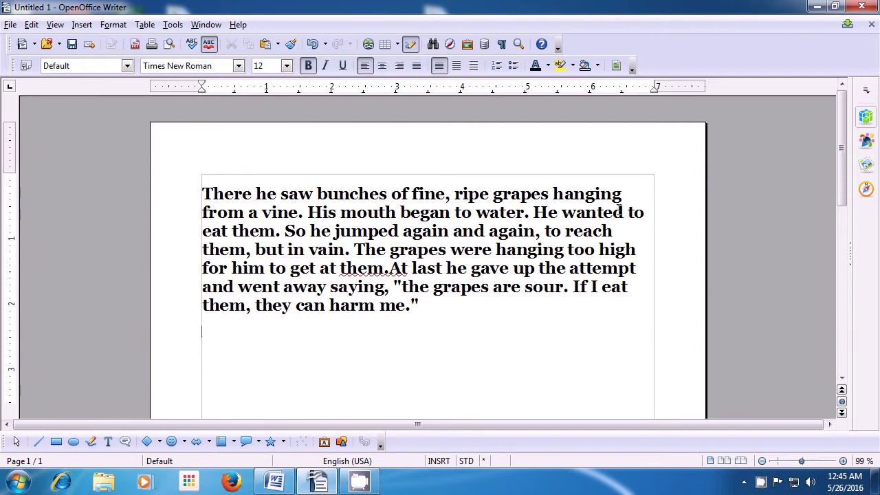
- Set the font size of the first line, "There he saw bunches of fine, ripe grapes hanging", to 36
{"action": "left_click_drag", "start_coordinate": [621, 194], "coordinate": [196, 187]}
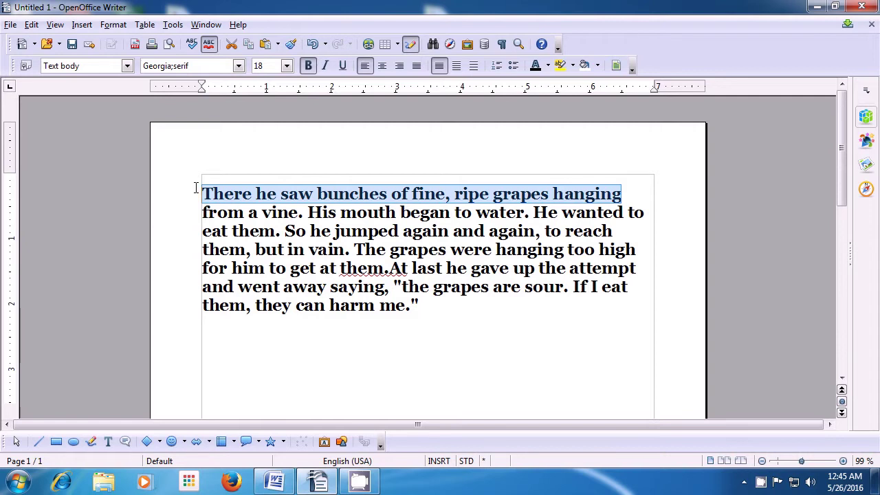
{"action": "left_click", "coordinate": [114, 24]}
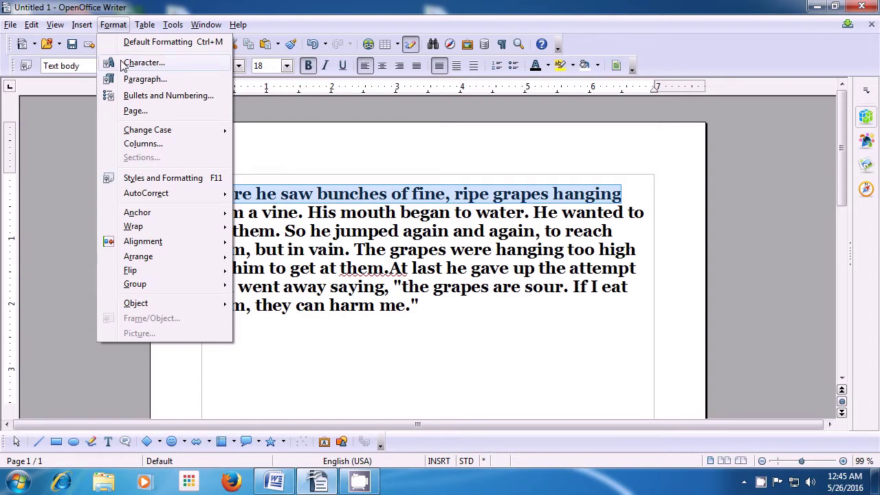
{"action": "left_click", "coordinate": [143, 62]}
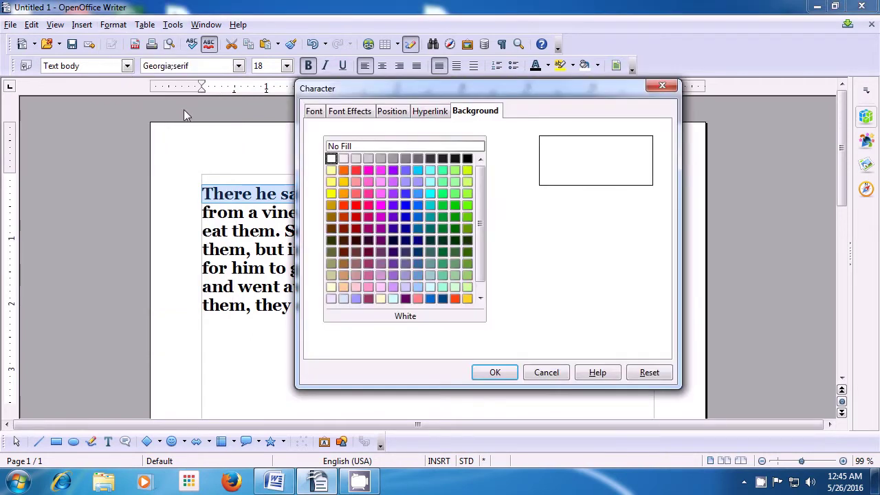
{"action": "left_click", "coordinate": [314, 112]}
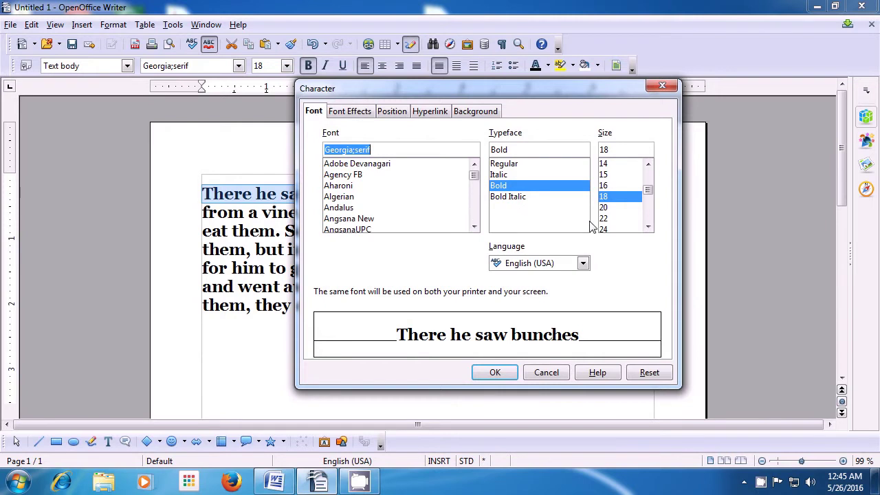
{"action": "left_click_drag", "start_coordinate": [653, 194], "coordinate": [653, 208]}
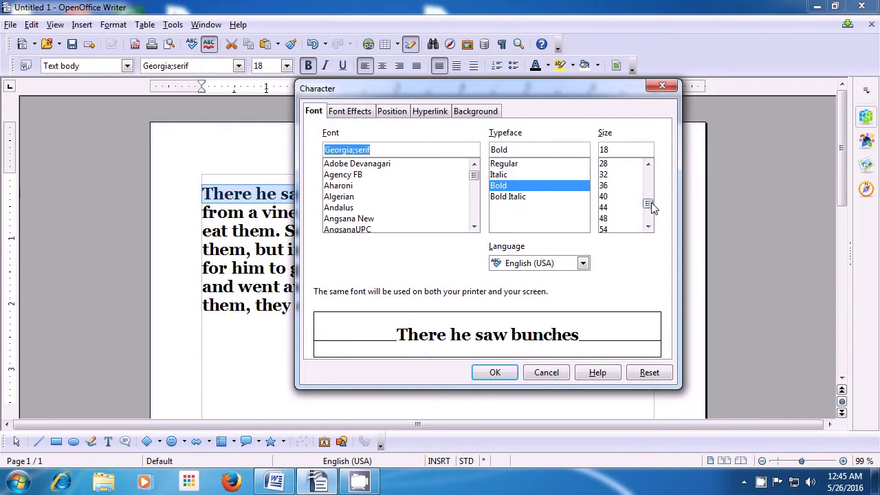
{"action": "left_click", "coordinate": [603, 187]}
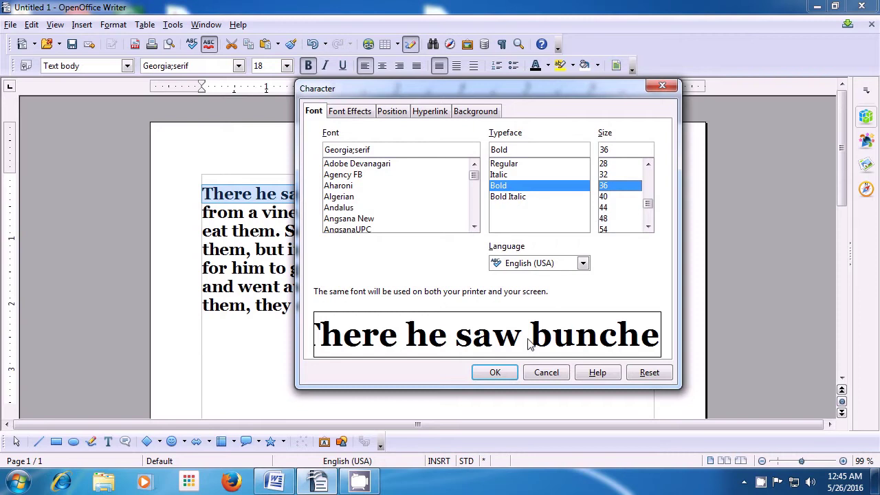
{"action": "left_click", "coordinate": [500, 372]}
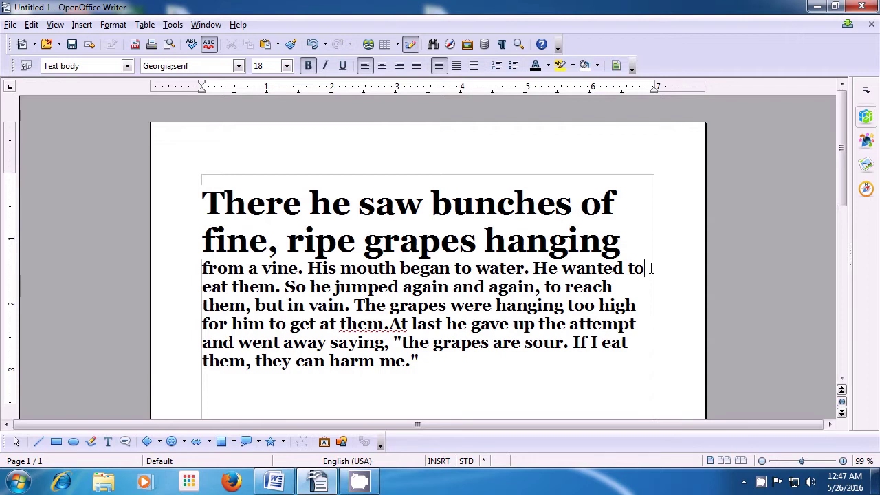
- Set the font colour of the line "from a vine. His mouth began to water. He wanted to" to Red 3
{"action": "left_click_drag", "start_coordinate": [650, 268], "coordinate": [198, 275]}
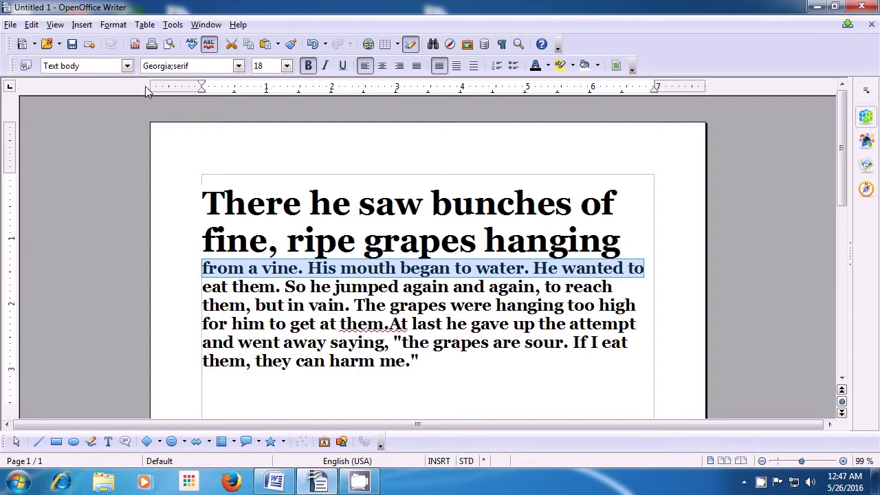
{"action": "left_click", "coordinate": [113, 26]}
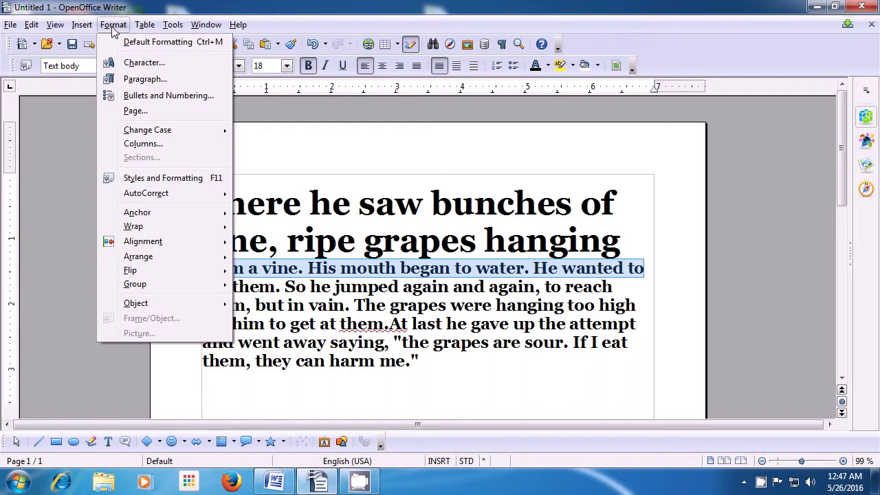
{"action": "left_click", "coordinate": [144, 63]}
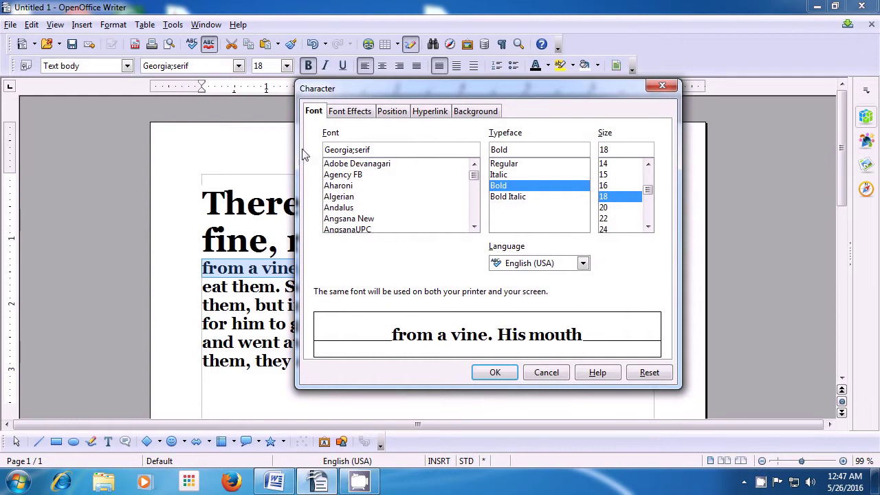
{"action": "left_click", "coordinate": [351, 111]}
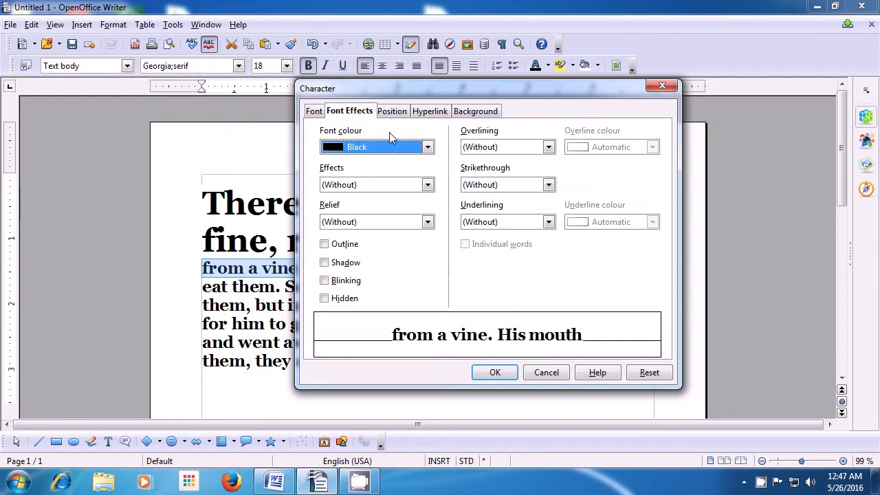
{"action": "left_click", "coordinate": [426, 148]}
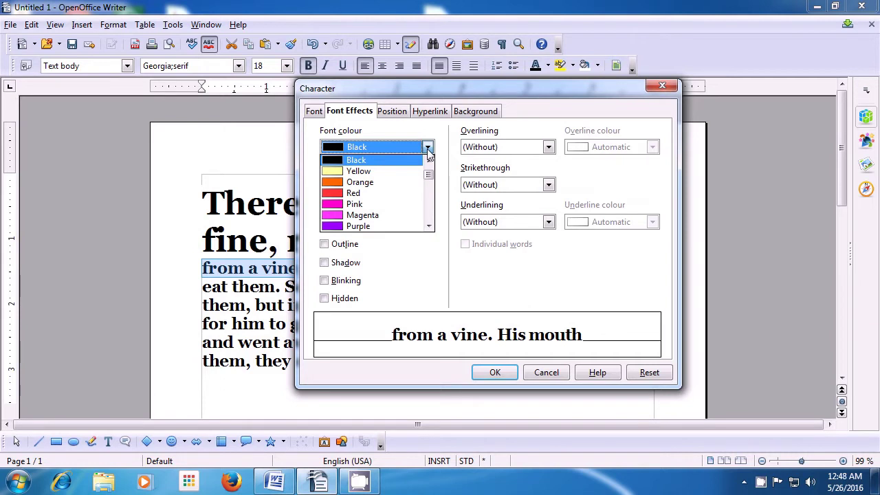
{"action": "scroll", "coordinate": [428, 180], "scroll_direction": "down", "scroll_amount": 1}
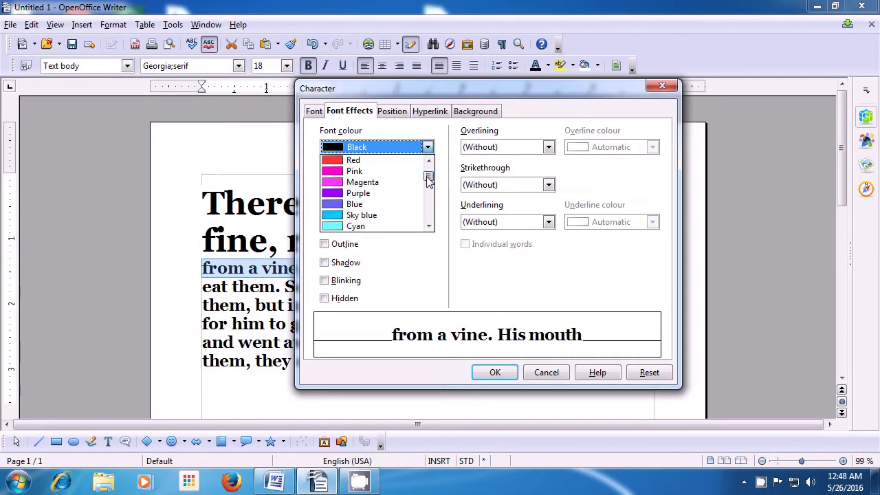
{"action": "scroll", "coordinate": [428, 180], "scroll_direction": "down", "scroll_amount": 3}
{"action": "left_click_drag", "start_coordinate": [428, 180], "coordinate": [428, 188]}
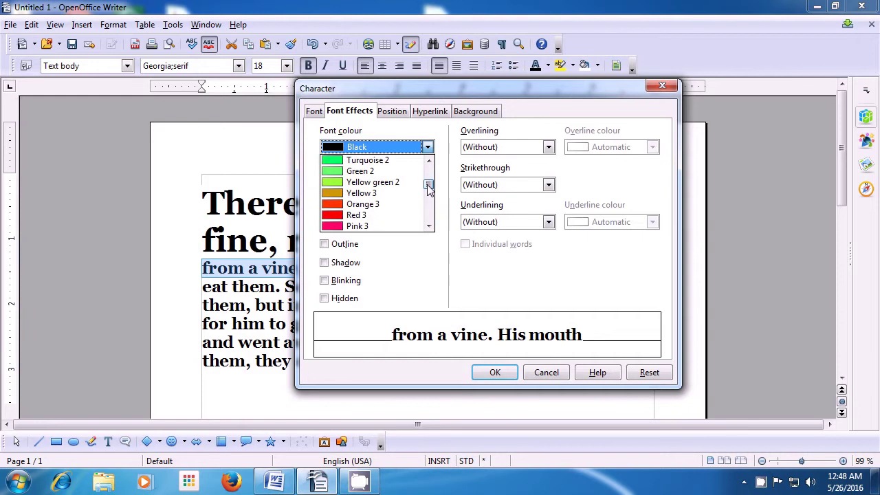
{"action": "scroll", "coordinate": [428, 187], "scroll_direction": "down", "scroll_amount": 1}
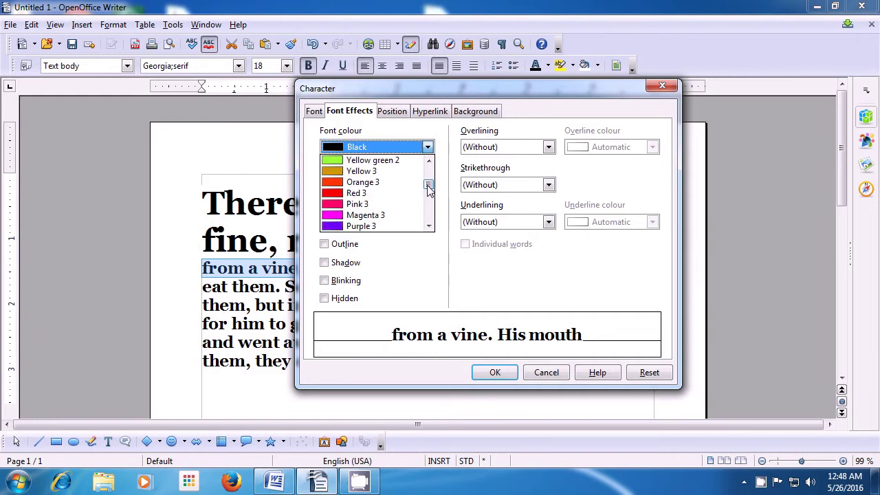
{"action": "left_click", "coordinate": [380, 193]}
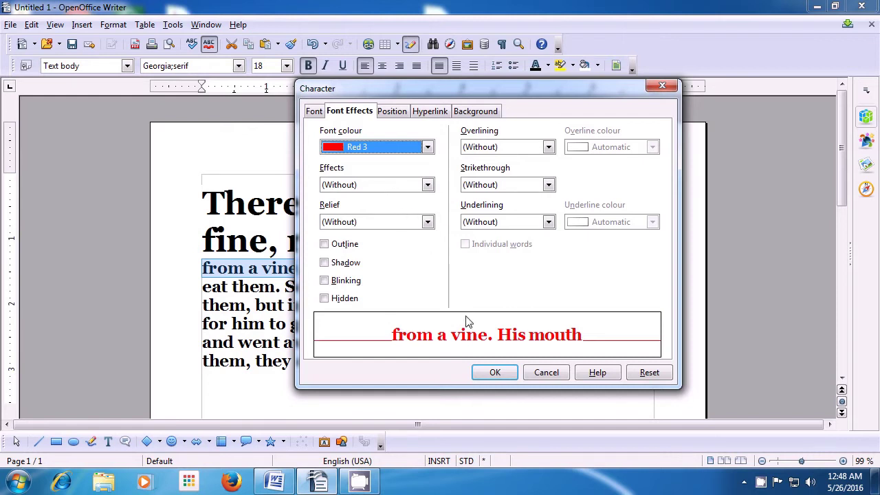
{"action": "left_click", "coordinate": [492, 373]}
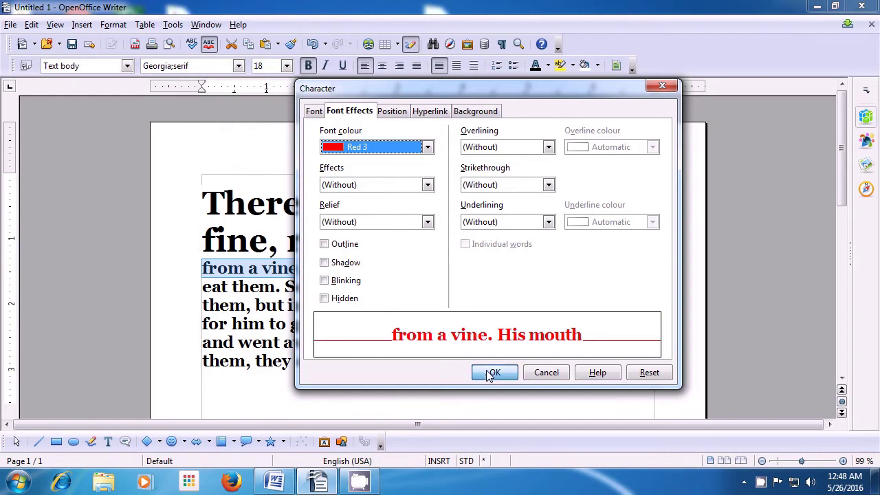
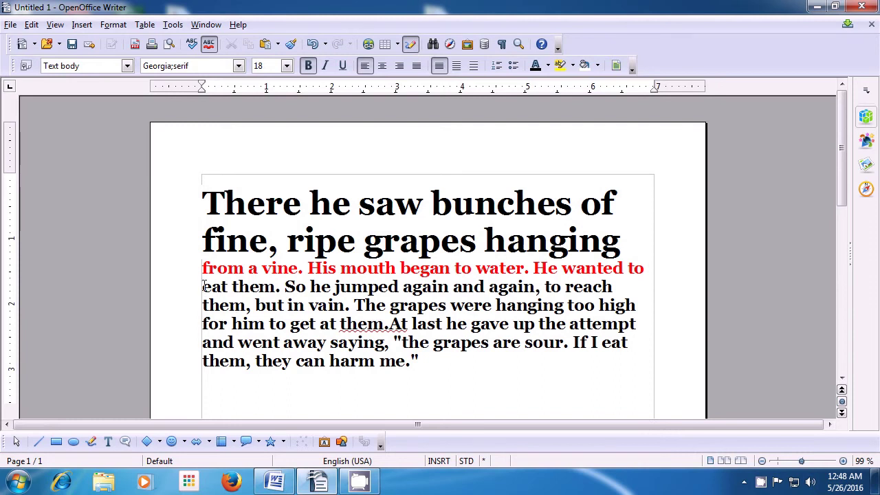
- Apply the Blinking font effect to the line "eat them. So he jumped again and again, to reach"
{"action": "double_click", "coordinate": [204, 286]}
{"action": "left_click", "coordinate": [204, 286]}
{"action": "left_click_drag", "start_coordinate": [203, 285], "coordinate": [620, 290]}
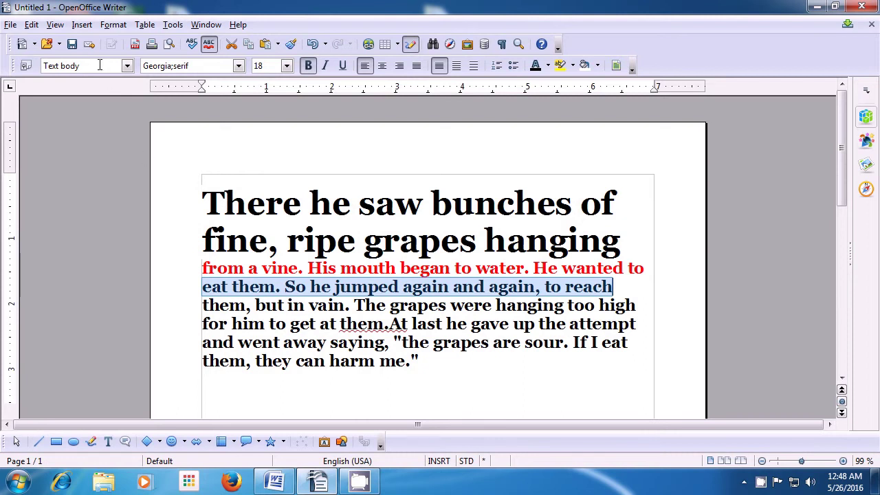
{"action": "left_click", "coordinate": [84, 27]}
{"action": "mouse_move", "coordinate": [105, 27]}
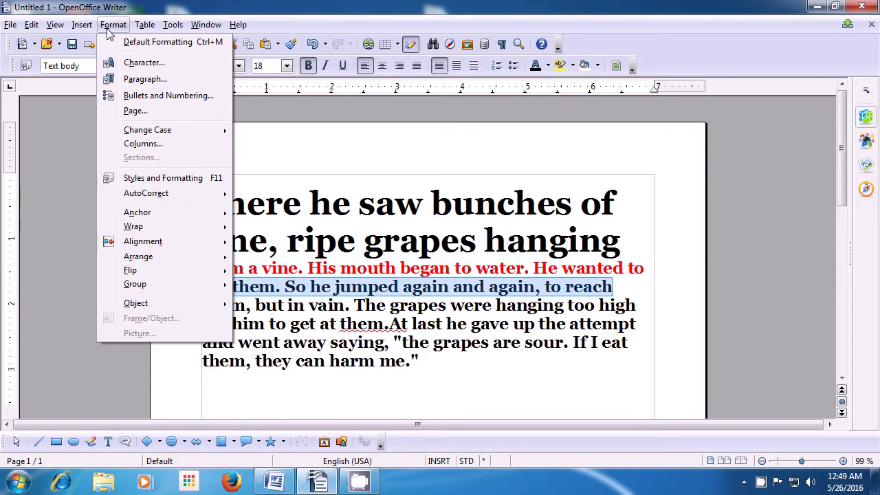
{"action": "left_click", "coordinate": [124, 62]}
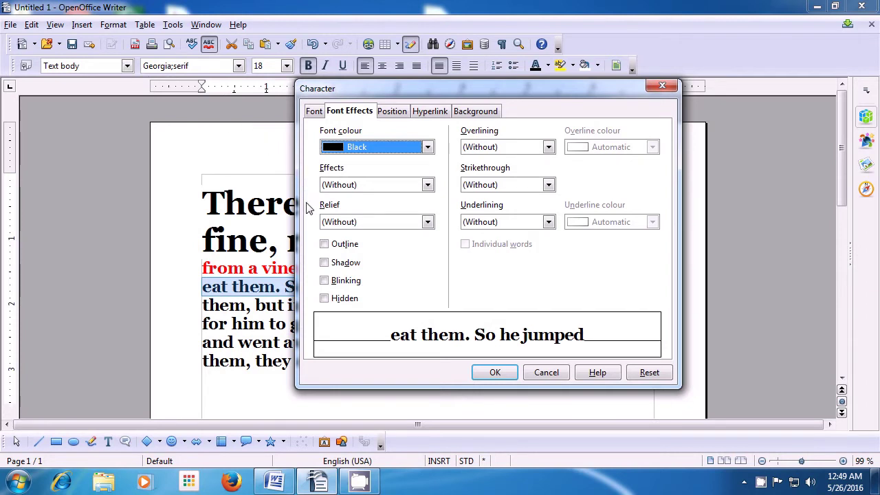
{"action": "left_click", "coordinate": [324, 281]}
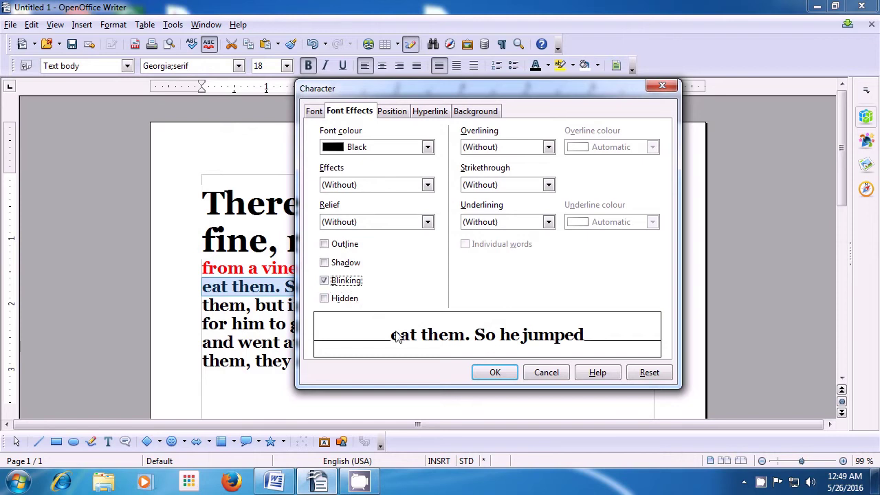
{"action": "left_click", "coordinate": [480, 378]}
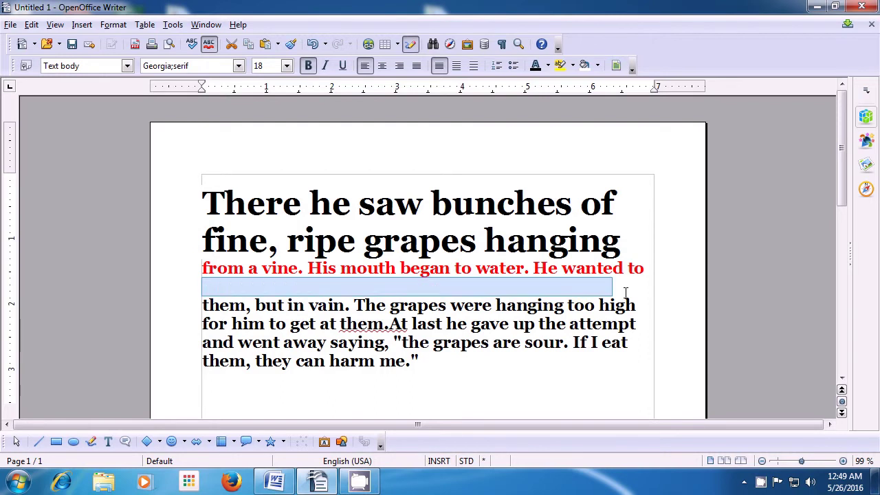
- Apply the Small capitals effect to the text from "them, but in vain" through "they can harm me."
{"action": "left_click", "coordinate": [204, 307]}
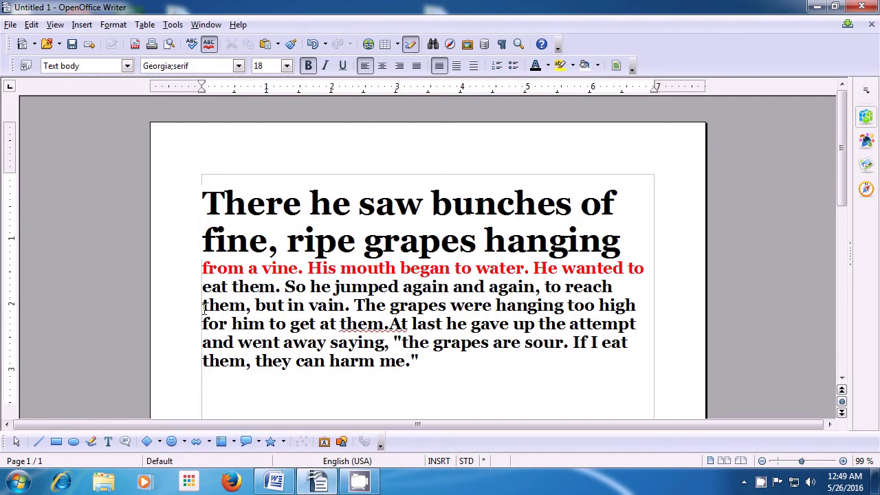
{"action": "left_click_drag", "start_coordinate": [204, 307], "coordinate": [419, 367]}
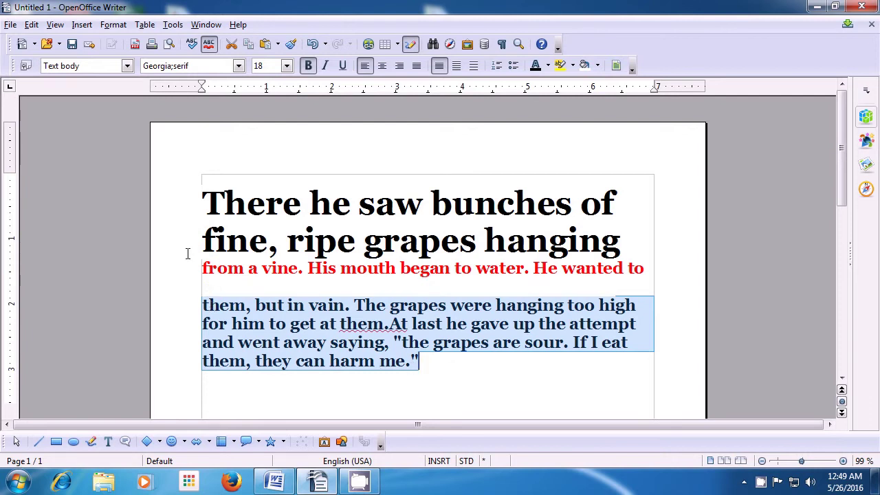
{"action": "left_click", "coordinate": [113, 28]}
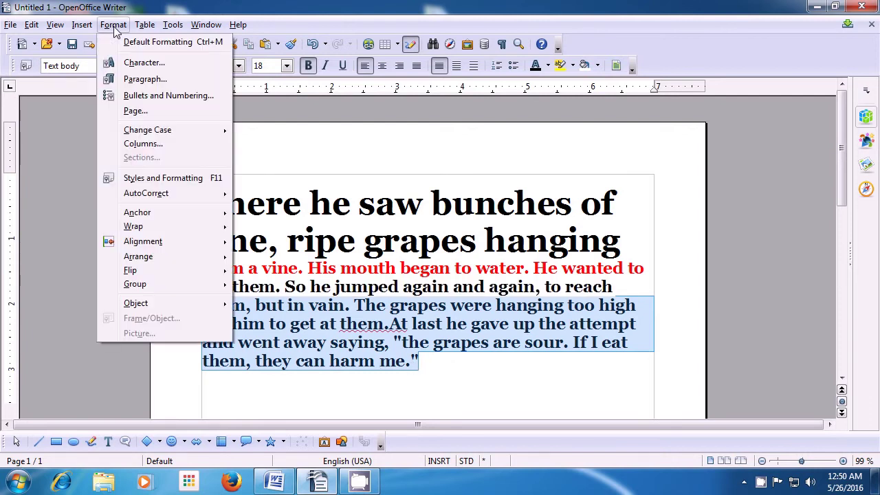
{"action": "left_click", "coordinate": [143, 62]}
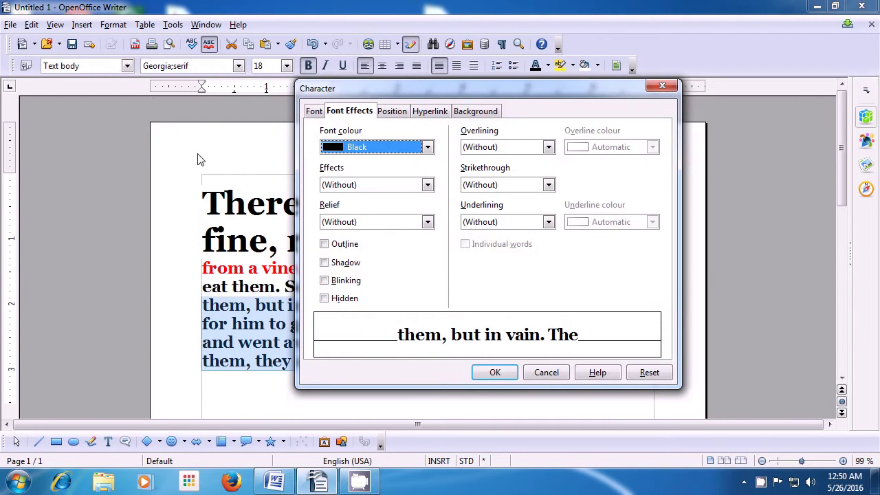
{"action": "left_click", "coordinate": [427, 186]}
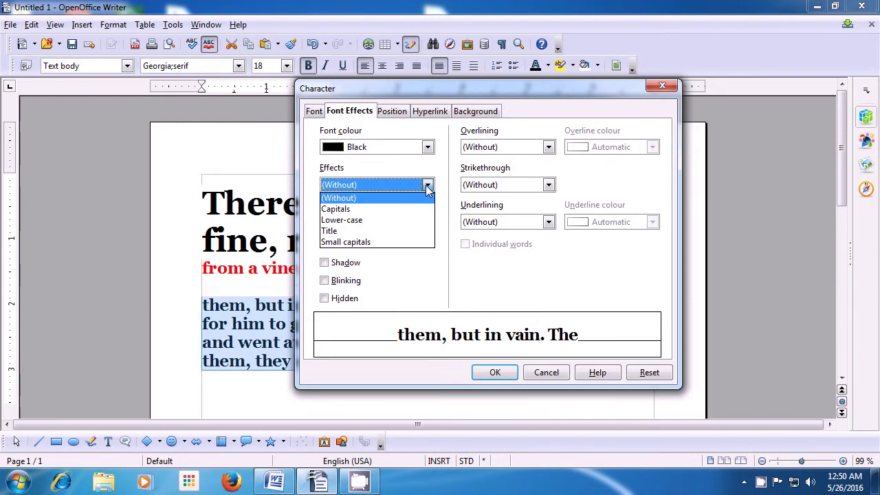
{"action": "left_click", "coordinate": [410, 242]}
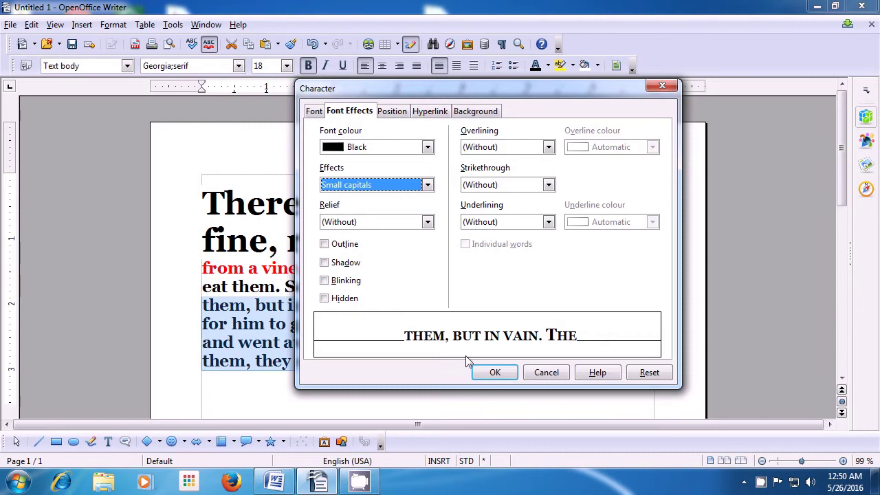
{"action": "left_click", "coordinate": [489, 373]}
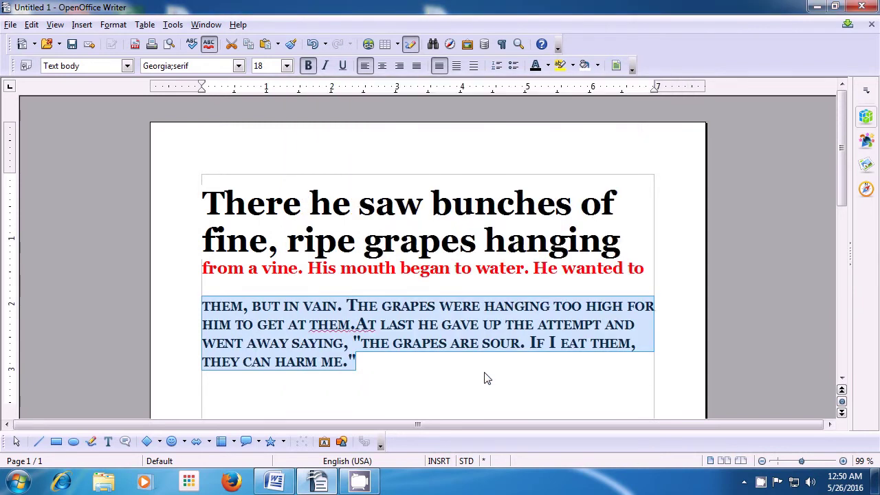
{"action": "left_click", "coordinate": [386, 366]}
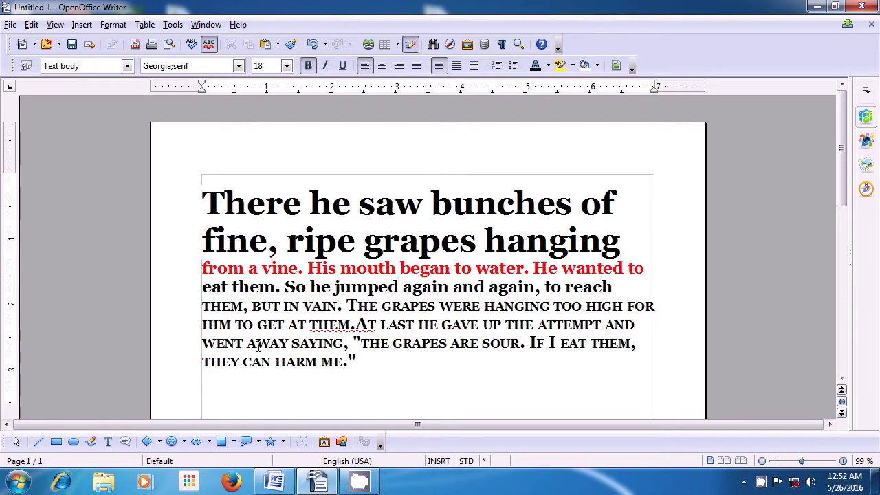
- Set the paragraph's indent before text to 0.84" in the paragraph formatting and apply it
{"action": "left_click", "coordinate": [114, 25]}
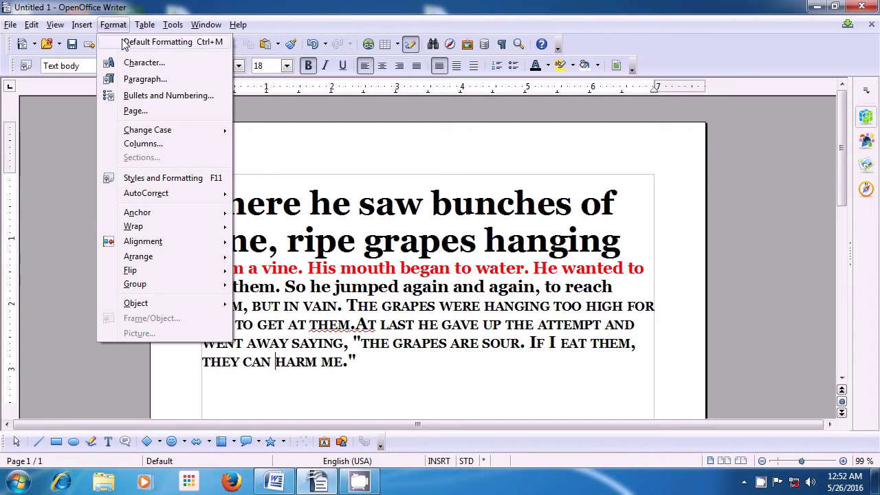
{"action": "left_click", "coordinate": [137, 81]}
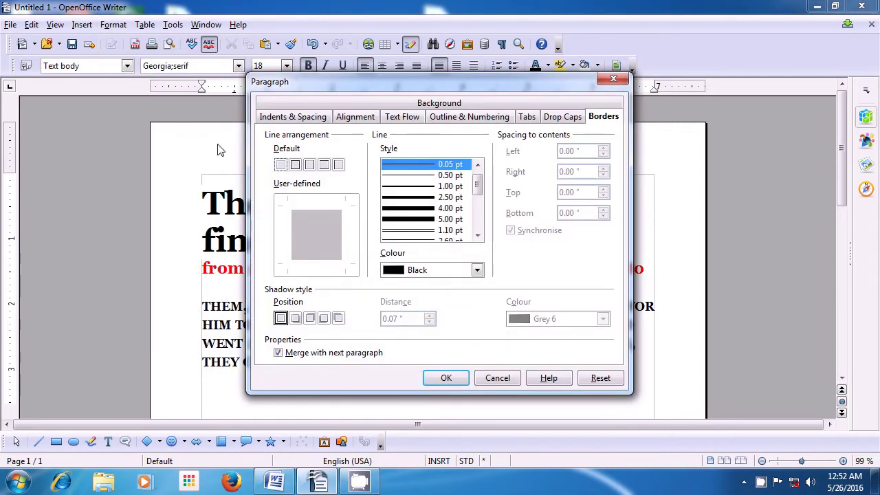
{"action": "left_click", "coordinate": [299, 121]}
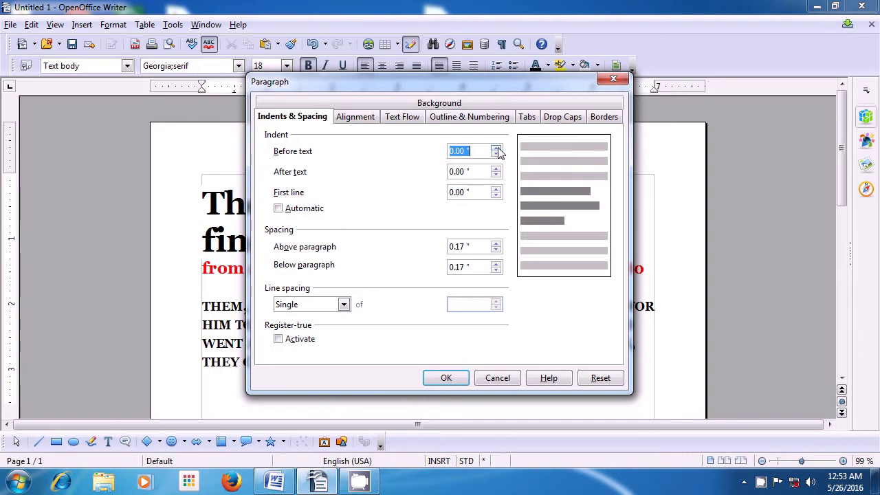
{"action": "left_click", "coordinate": [497, 148]}
{"action": "left_click", "coordinate": [496, 149]}
{"action": "left_click", "coordinate": [495, 149]}
{"action": "left_click", "coordinate": [495, 149]}
{"action": "left_click", "coordinate": [495, 149]}
{"action": "left_click", "coordinate": [496, 148]}
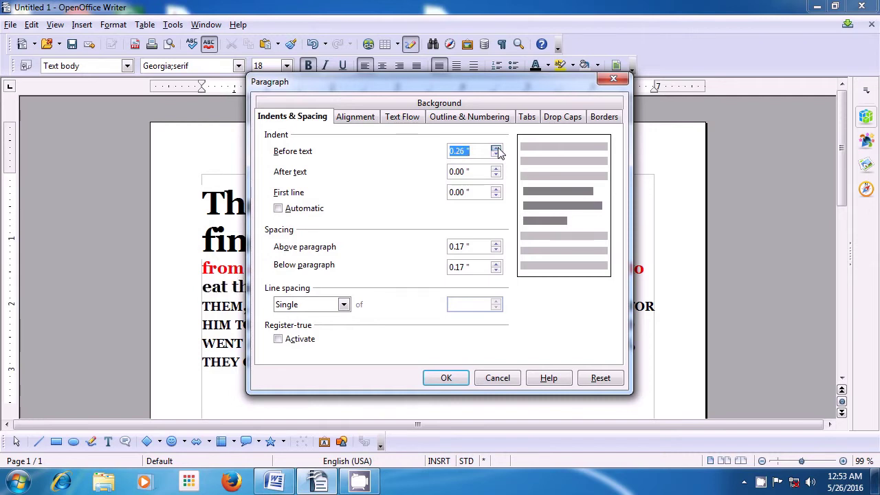
{"action": "left_click", "coordinate": [495, 148]}
{"action": "left_click", "coordinate": [496, 148]}
{"action": "left_click", "coordinate": [495, 148]}
{"action": "left_click", "coordinate": [495, 148]}
{"action": "left_click", "coordinate": [496, 148]}
{"action": "left_click", "coordinate": [496, 148]}
{"action": "left_click", "coordinate": [495, 148]}
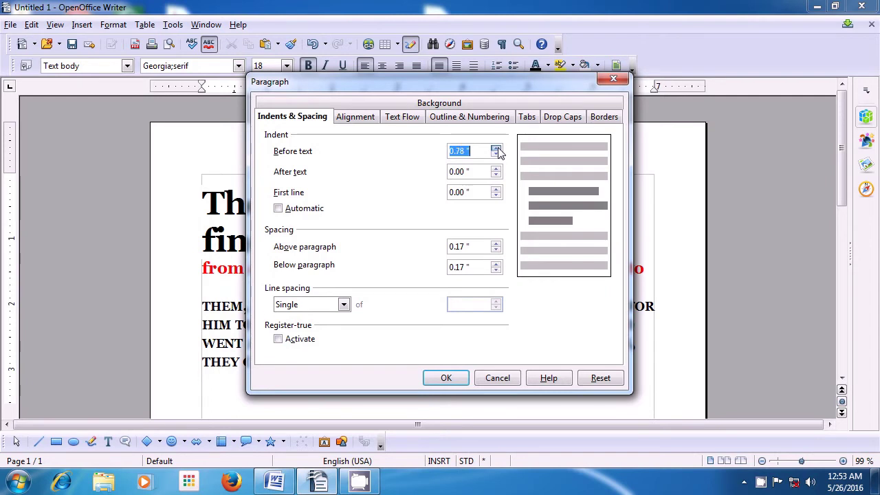
{"action": "left_click", "coordinate": [496, 148]}
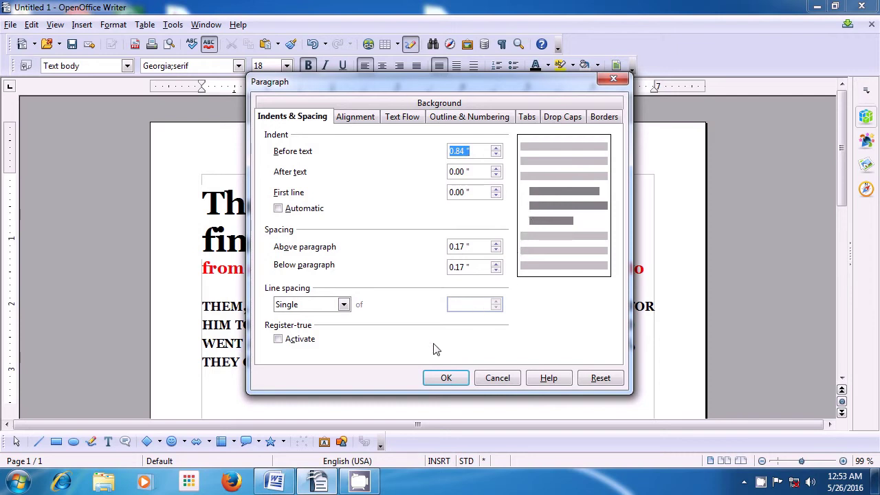
{"action": "left_click", "coordinate": [443, 377]}
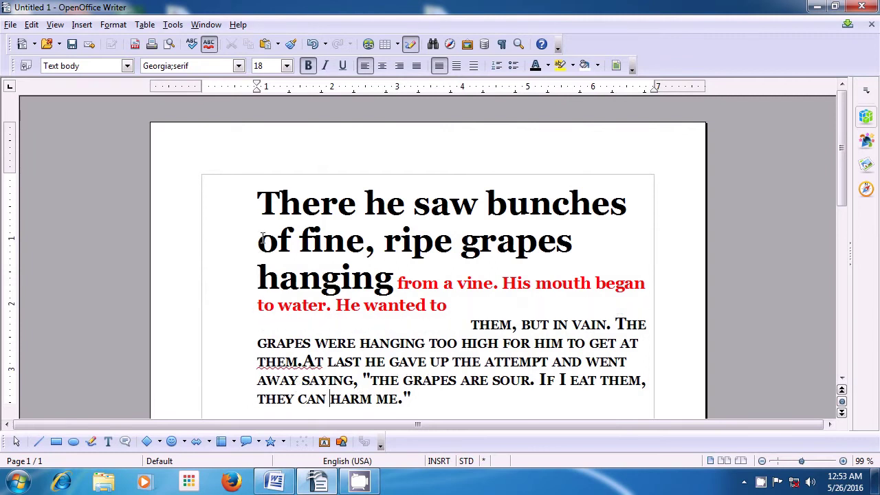
{"action": "left_click", "coordinate": [249, 384]}
{"action": "scroll", "coordinate": [248, 385], "scroll_direction": "down", "scroll_amount": 2}
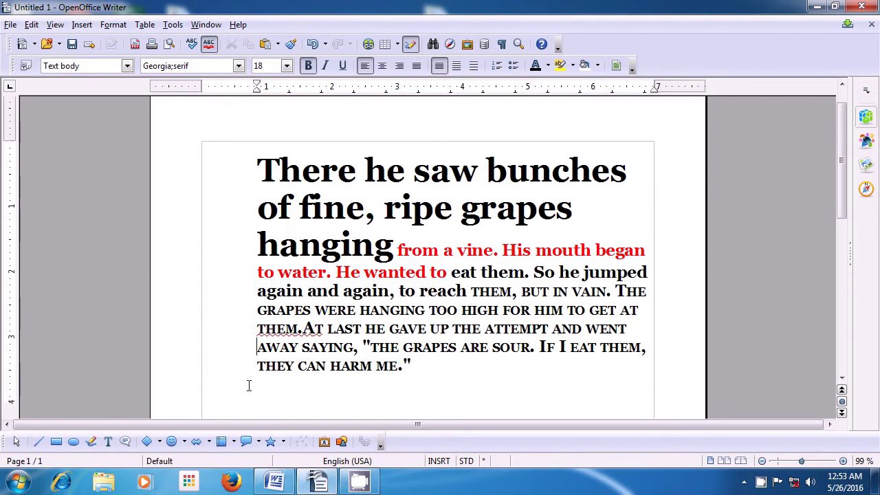
{"action": "left_click", "coordinate": [414, 334]}
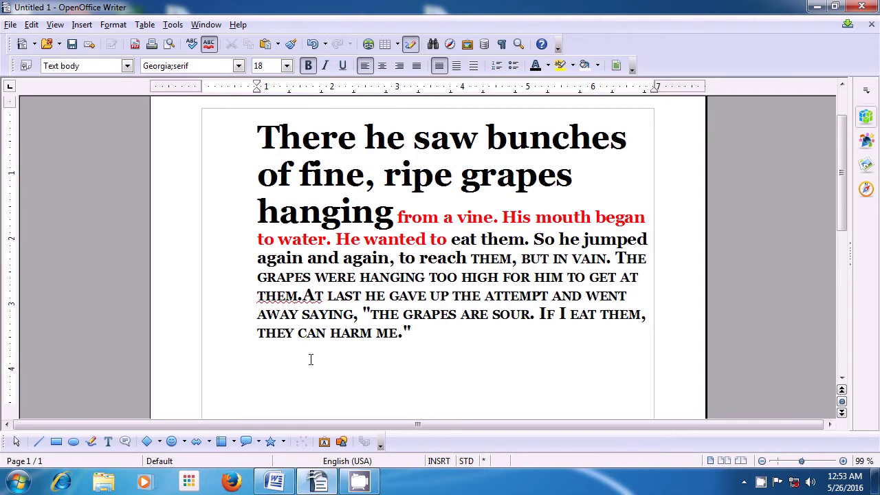
- Reset the paragraph's indent before text to 0.00" and apply it
{"action": "left_click", "coordinate": [251, 365]}
{"action": "left_click", "coordinate": [112, 25]}
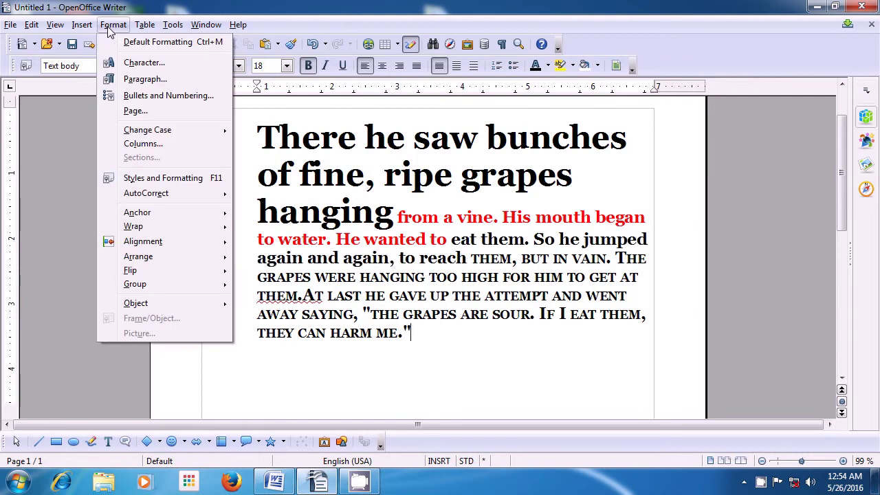
{"action": "left_click", "coordinate": [132, 81]}
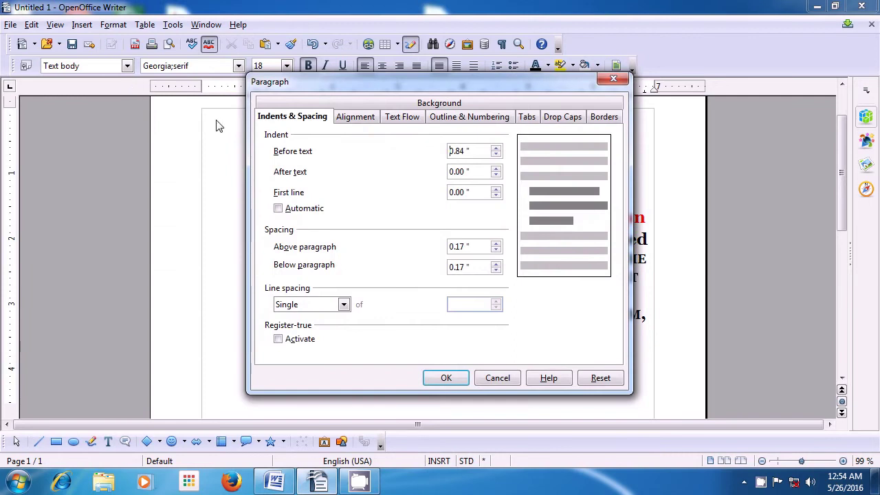
{"action": "left_click", "coordinate": [496, 155]}
{"action": "left_click", "coordinate": [496, 155]}
{"action": "left_click", "coordinate": [497, 155]}
{"action": "left_click", "coordinate": [496, 156]}
{"action": "left_click", "coordinate": [496, 155]}
{"action": "left_click", "coordinate": [496, 155]}
{"action": "left_click", "coordinate": [496, 155]}
{"action": "left_click", "coordinate": [496, 156]}
{"action": "left_click", "coordinate": [496, 155]}
{"action": "left_click", "coordinate": [496, 156]}
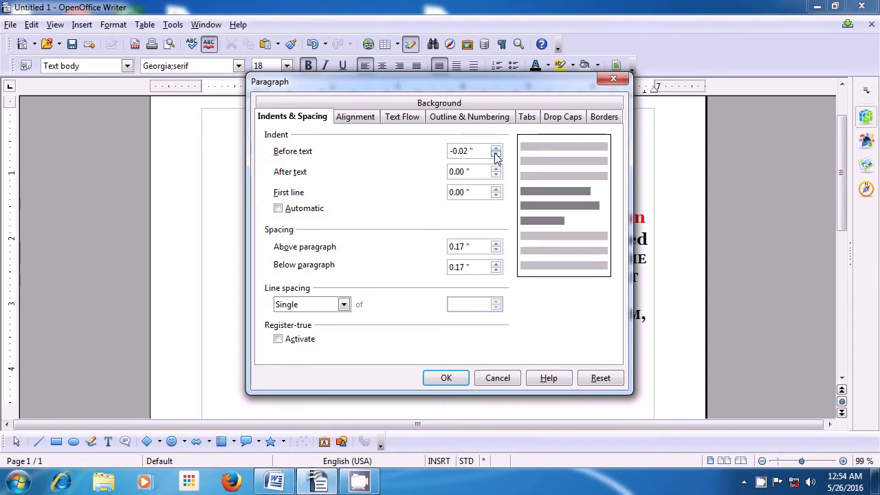
{"action": "left_click", "coordinate": [495, 148]}
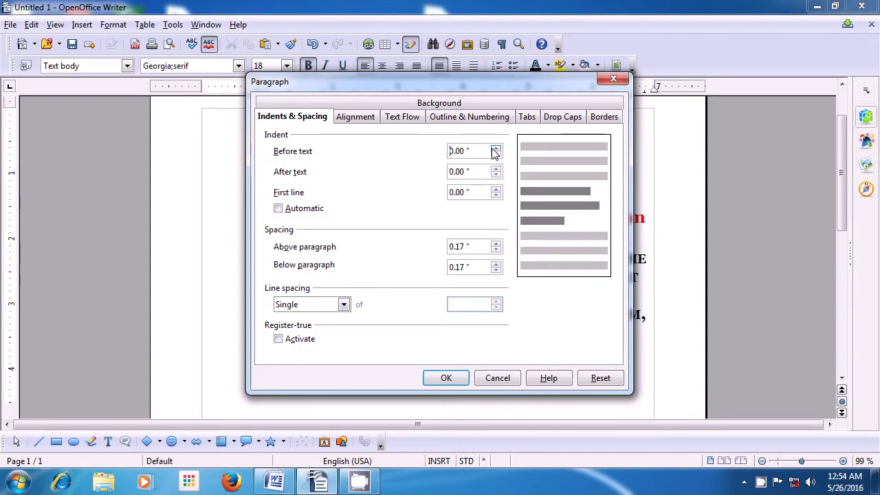
{"action": "left_click", "coordinate": [444, 378]}
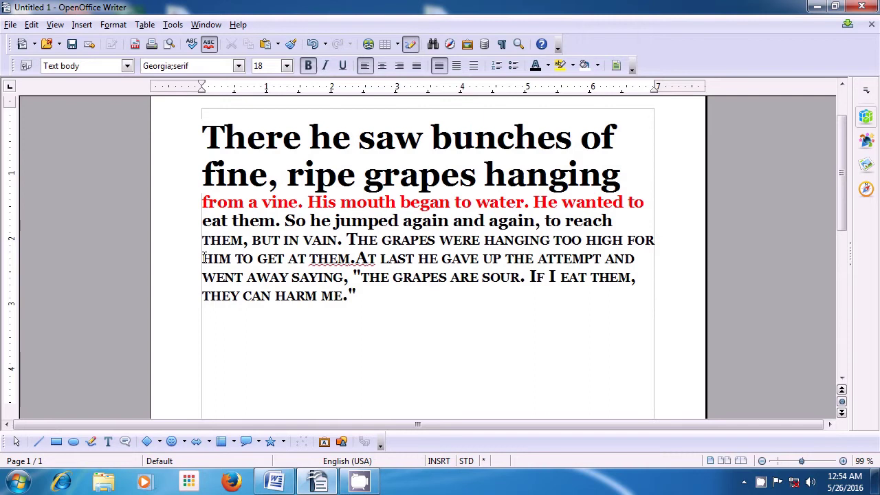
- Set the paragraph's indent after text to 0.28" and apply it
{"action": "left_click", "coordinate": [114, 25]}
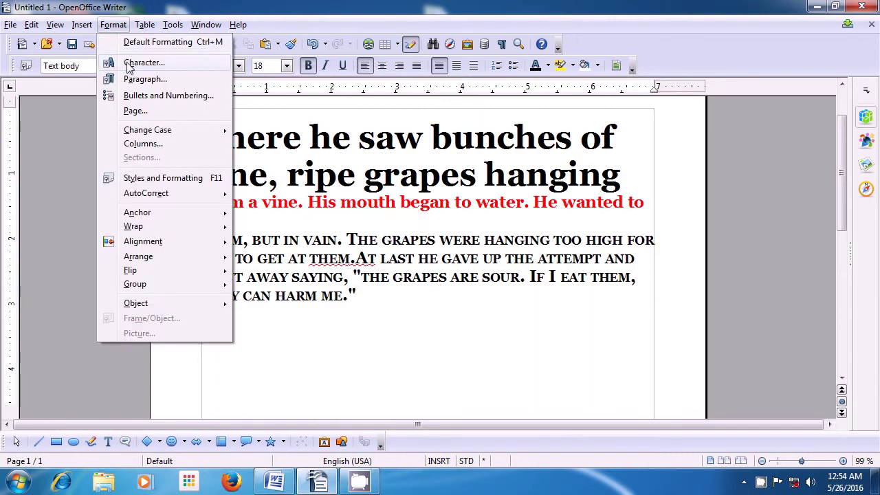
{"action": "left_click", "coordinate": [135, 79]}
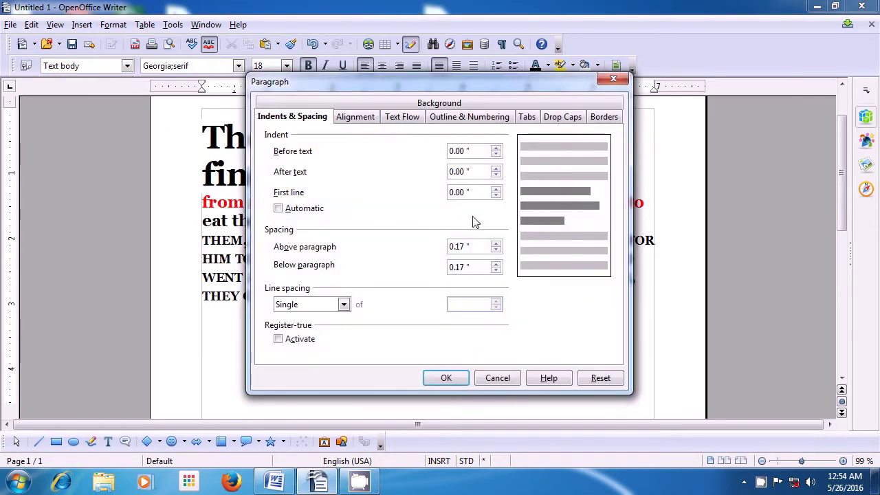
{"action": "left_click", "coordinate": [496, 170]}
{"action": "left_click", "coordinate": [496, 170]}
{"action": "left_click", "coordinate": [496, 170]}
{"action": "left_click", "coordinate": [496, 169]}
{"action": "left_click", "coordinate": [496, 170]}
{"action": "left_click", "coordinate": [495, 170]}
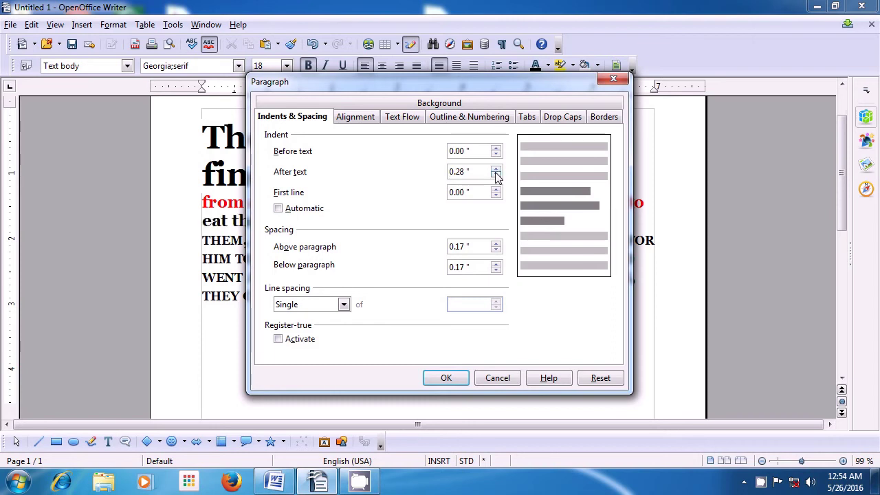
{"action": "left_click", "coordinate": [444, 379]}
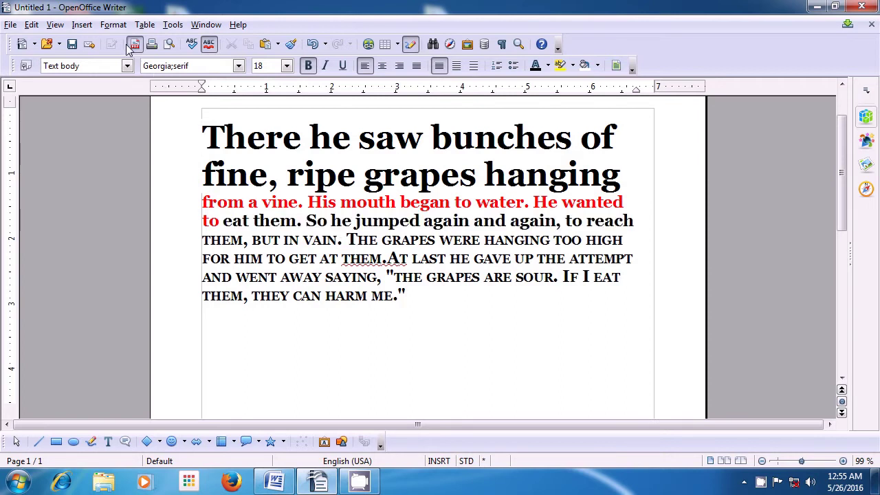
- Reset the paragraph's indent after text to 0.00" and apply it
{"action": "left_click", "coordinate": [113, 25]}
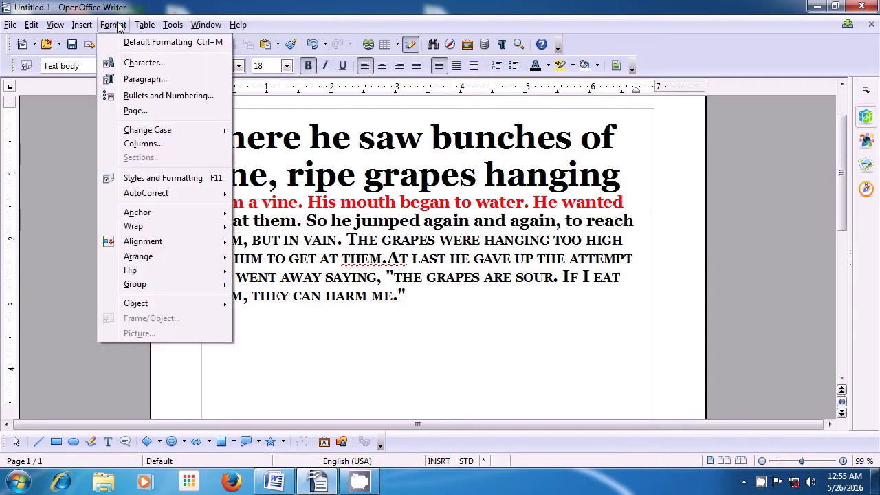
{"action": "left_click", "coordinate": [140, 78]}
{"action": "left_click", "coordinate": [496, 174]}
{"action": "left_click", "coordinate": [495, 176]}
{"action": "left_click", "coordinate": [495, 176]}
{"action": "left_click", "coordinate": [495, 176]}
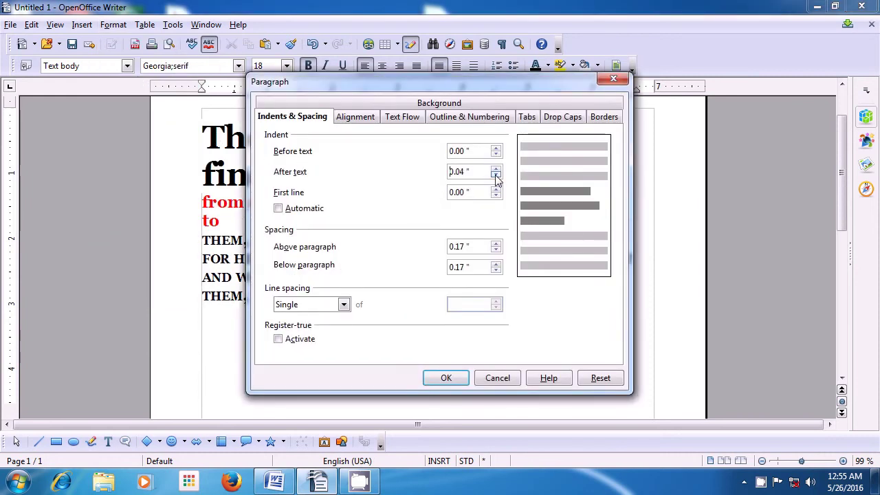
{"action": "left_click", "coordinate": [495, 176]}
{"action": "left_click", "coordinate": [495, 175]}
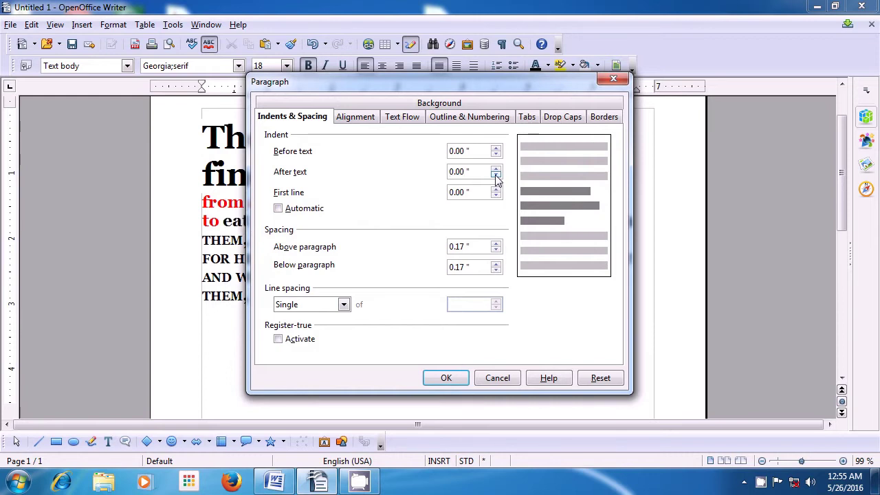
{"action": "left_click", "coordinate": [445, 377]}
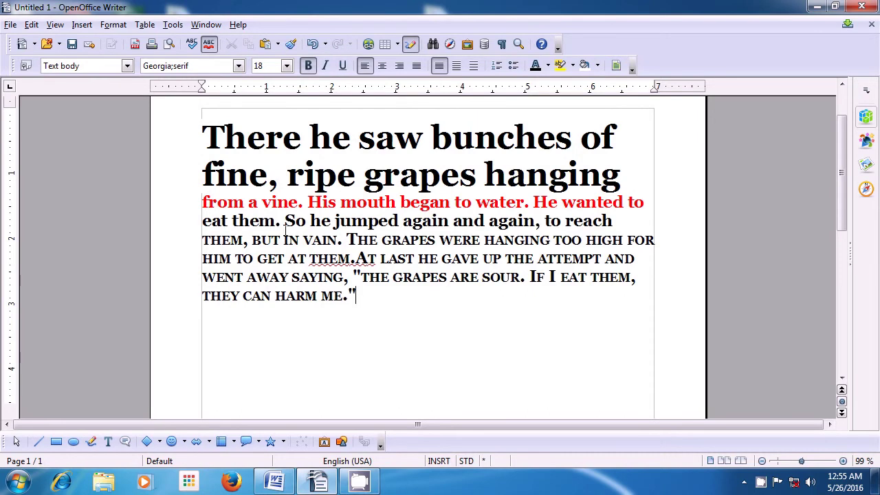
- Raise the spacing above the paragraph to 0.73" in the paragraph formatting
{"action": "left_click", "coordinate": [114, 24]}
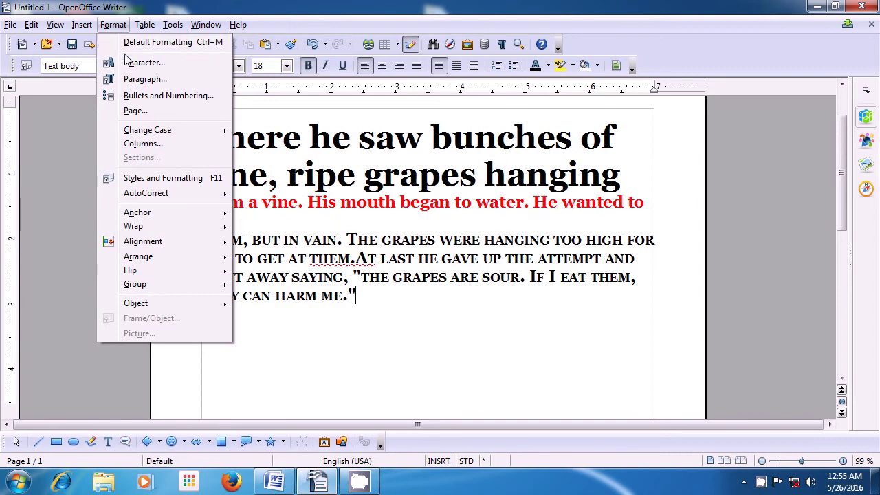
{"action": "left_click", "coordinate": [134, 80]}
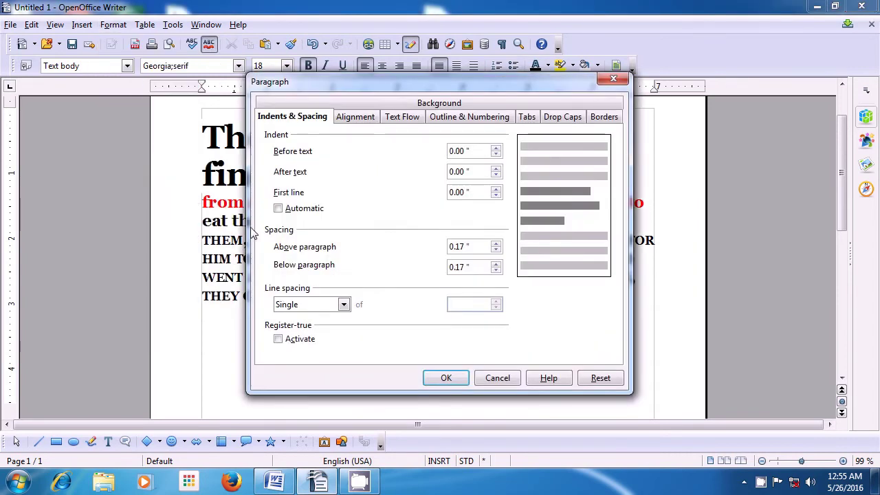
{"action": "left_click", "coordinate": [495, 244]}
{"action": "left_click", "coordinate": [496, 244]}
{"action": "left_click", "coordinate": [495, 244]}
{"action": "left_click", "coordinate": [496, 244]}
{"action": "left_click", "coordinate": [495, 244]}
{"action": "left_click", "coordinate": [495, 244]}
{"action": "left_click", "coordinate": [495, 244]}
{"action": "left_click", "coordinate": [496, 244]}
{"action": "left_click", "coordinate": [496, 244]}
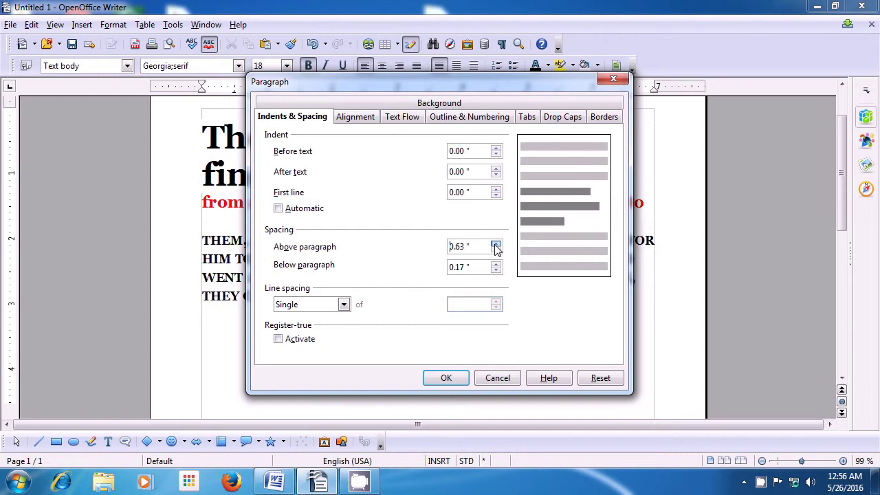
{"action": "left_click", "coordinate": [496, 244]}
{"action": "left_click", "coordinate": [495, 244]}
{"action": "left_click", "coordinate": [495, 244]}
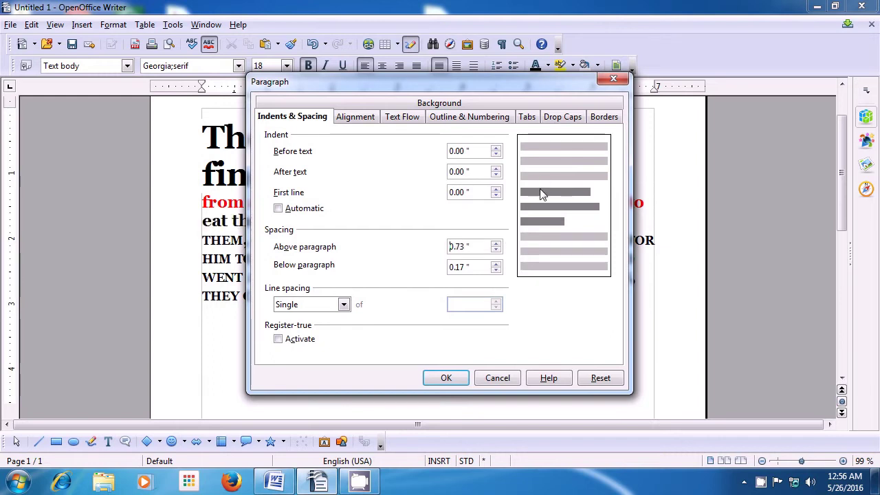
- Lower the spacing above the paragraph to 0.00"
{"action": "left_click", "coordinate": [495, 250]}
{"action": "left_click", "coordinate": [495, 250]}
{"action": "left_click", "coordinate": [495, 250]}
{"action": "left_click", "coordinate": [496, 250]}
{"action": "left_click", "coordinate": [496, 250]}
{"action": "left_click", "coordinate": [496, 250]}
{"action": "left_click", "coordinate": [495, 250]}
{"action": "left_click", "coordinate": [495, 250]}
{"action": "left_click", "coordinate": [495, 250]}
{"action": "left_click", "coordinate": [495, 250]}
{"action": "left_click", "coordinate": [496, 250]}
{"action": "left_click", "coordinate": [495, 250]}
{"action": "left_click", "coordinate": [496, 250]}
{"action": "left_click", "coordinate": [496, 250]}
{"action": "left_click", "coordinate": [495, 250]}
{"action": "left_click", "coordinate": [495, 250]}
{"action": "left_click", "coordinate": [496, 250]}
{"action": "left_click", "coordinate": [495, 250]}
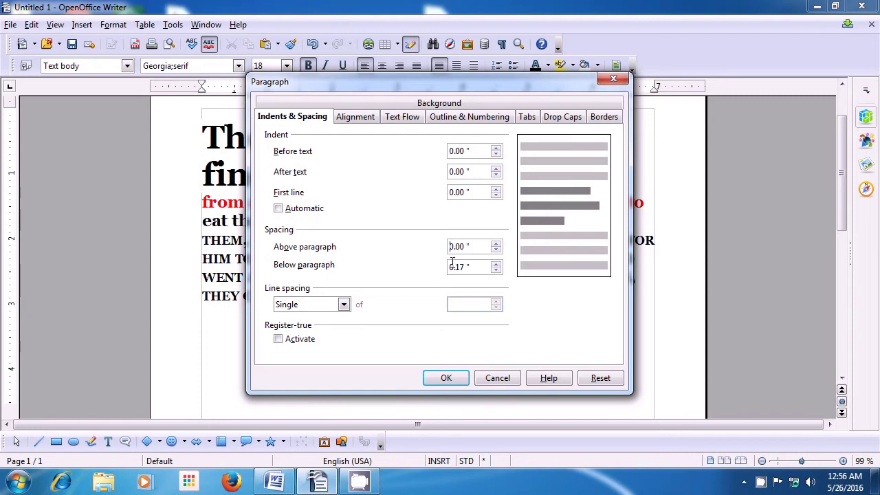
- Raise the spacing below the paragraph to 0.53" in the paragraph formatting
{"action": "left_click", "coordinate": [495, 264]}
{"action": "left_click", "coordinate": [495, 264]}
{"action": "left_click", "coordinate": [495, 263]}
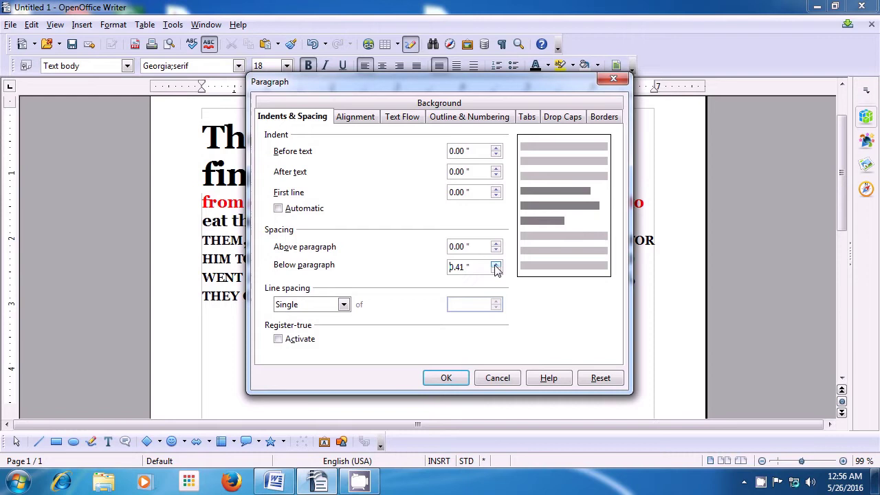
{"action": "left_click", "coordinate": [496, 265]}
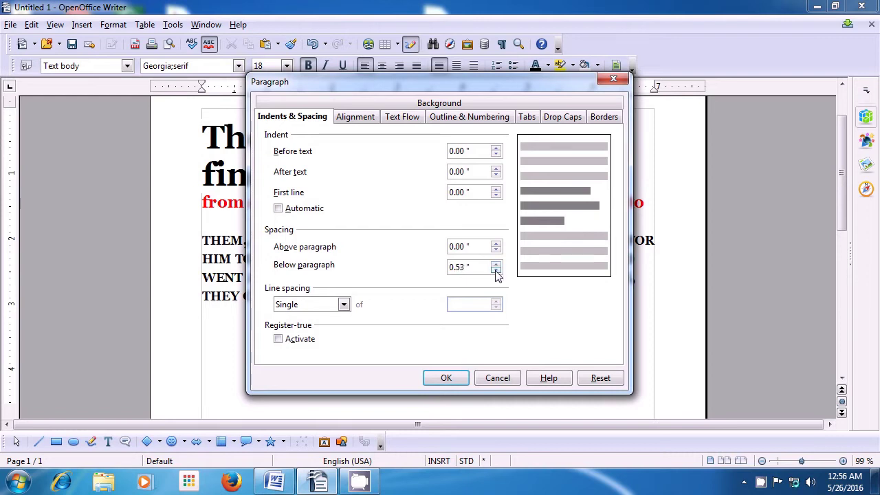
- Lower the spacing below the paragraph to 0.00"
{"action": "left_click", "coordinate": [496, 272]}
{"action": "left_click", "coordinate": [495, 270]}
{"action": "left_click", "coordinate": [495, 270]}
{"action": "left_click", "coordinate": [495, 271]}
{"action": "left_click", "coordinate": [496, 271]}
{"action": "left_click", "coordinate": [495, 271]}
{"action": "left_click", "coordinate": [495, 270]}
{"action": "left_click", "coordinate": [495, 271]}
{"action": "left_click", "coordinate": [496, 271]}
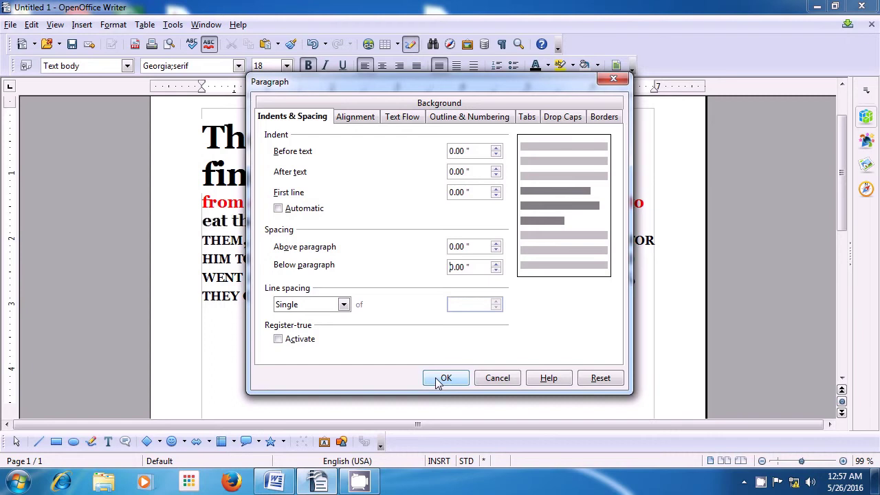
- Try 1.5-line spacing for the paragraph, settle on Double line spacing and apply it
{"action": "left_click", "coordinate": [344, 305]}
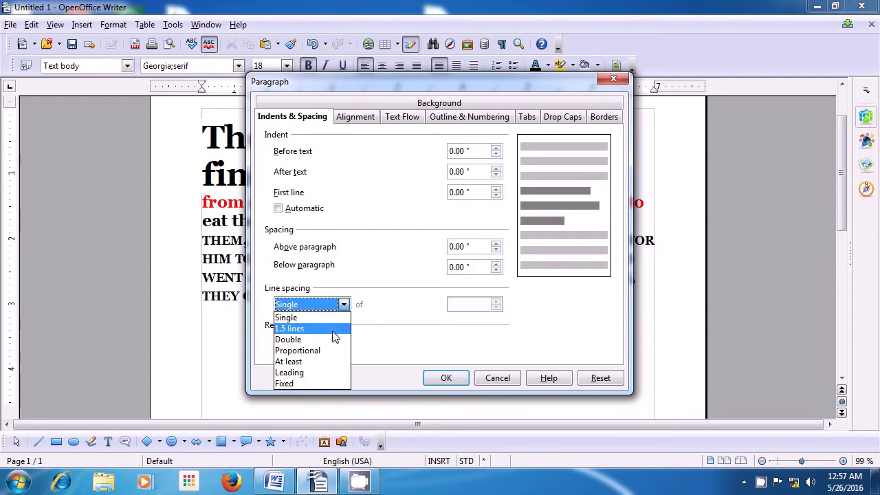
{"action": "left_click", "coordinate": [335, 336]}
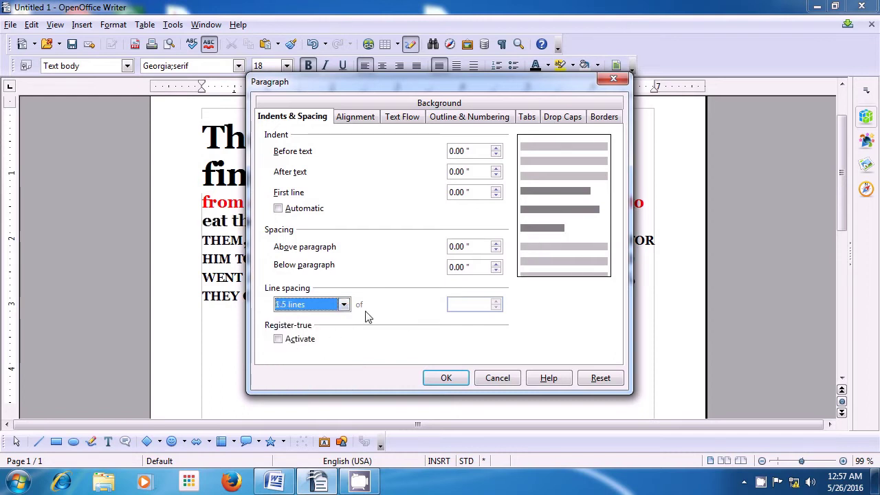
{"action": "left_click", "coordinate": [344, 304]}
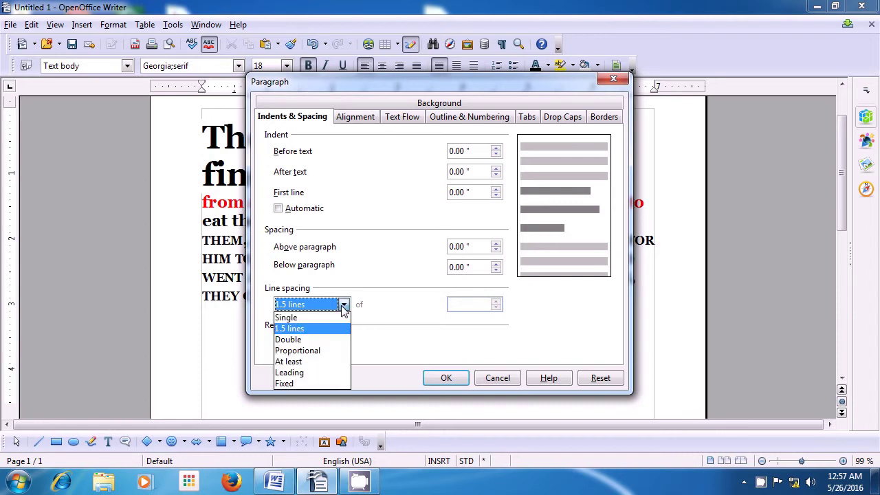
{"action": "left_click", "coordinate": [333, 344]}
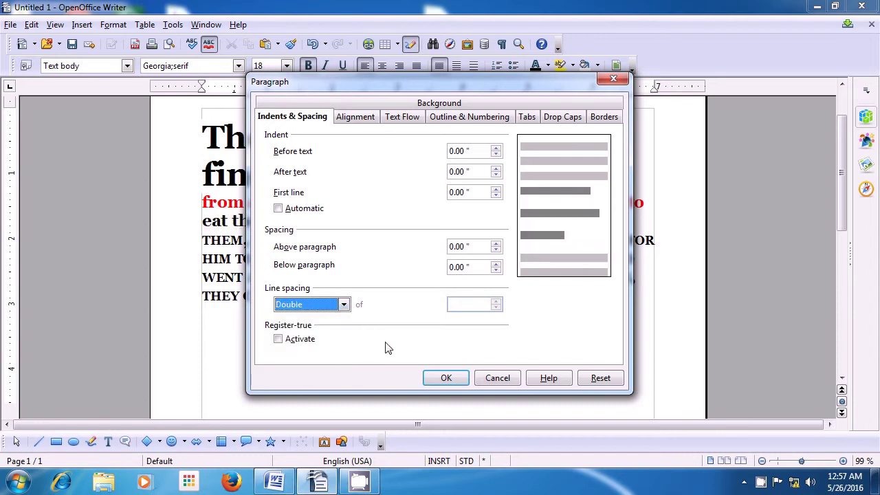
{"action": "left_click", "coordinate": [443, 380]}
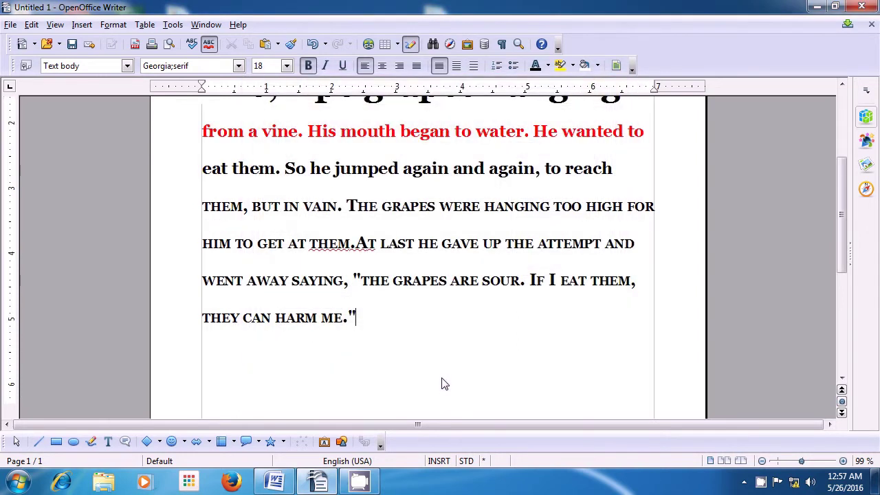
{"action": "scroll", "coordinate": [403, 350], "scroll_direction": "up", "scroll_amount": 2}
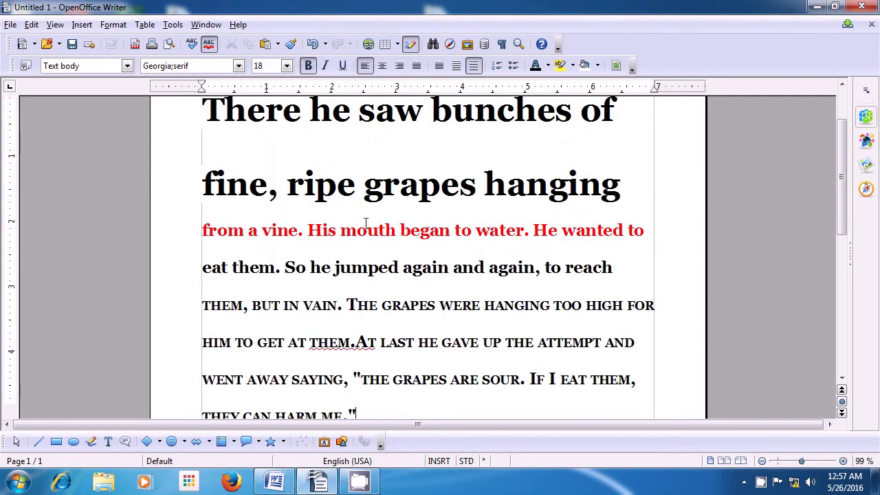
{"action": "scroll", "coordinate": [354, 371], "scroll_direction": "down", "scroll_amount": 1}
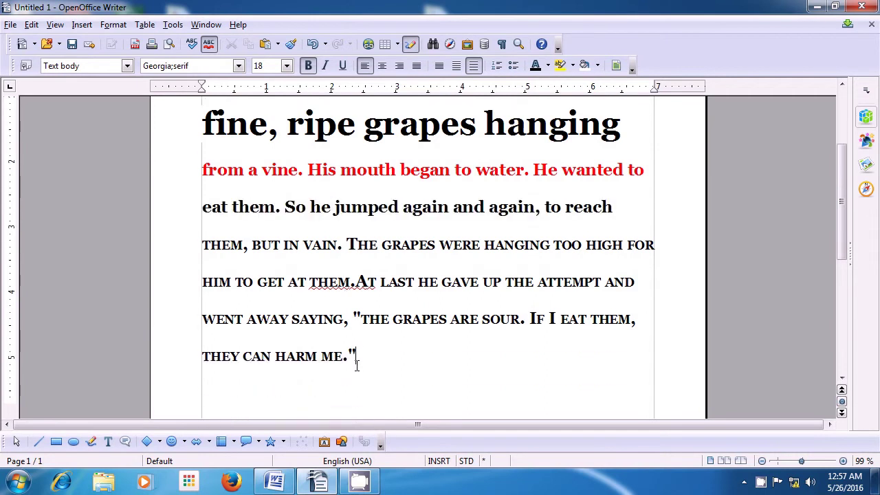
- Set the paragraph's line spacing back to Single and apply it
{"action": "left_click", "coordinate": [113, 24]}
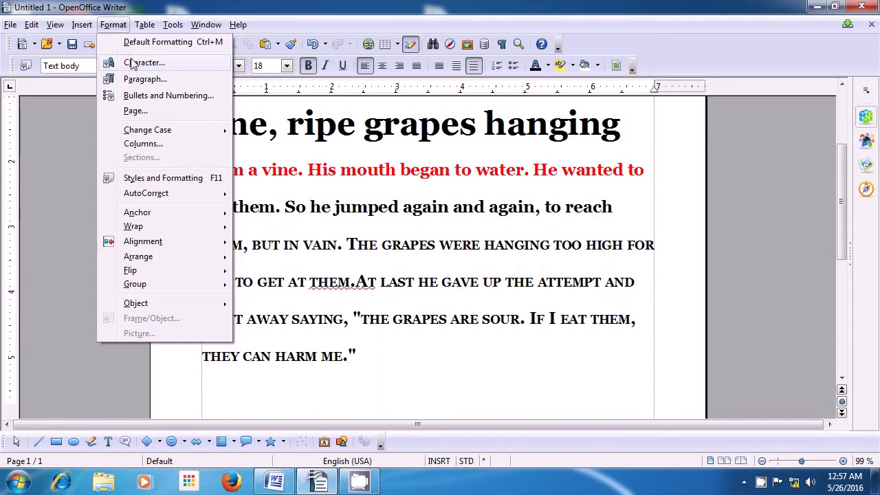
{"action": "left_click", "coordinate": [144, 80]}
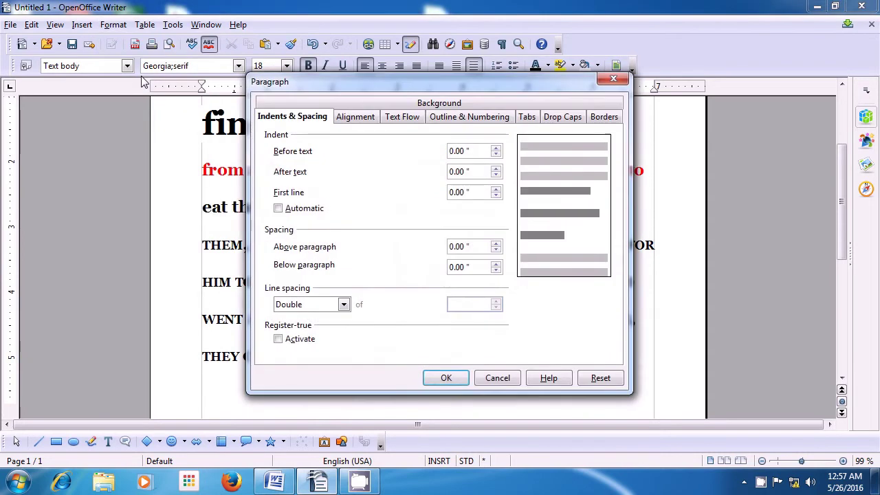
{"action": "left_click", "coordinate": [341, 307]}
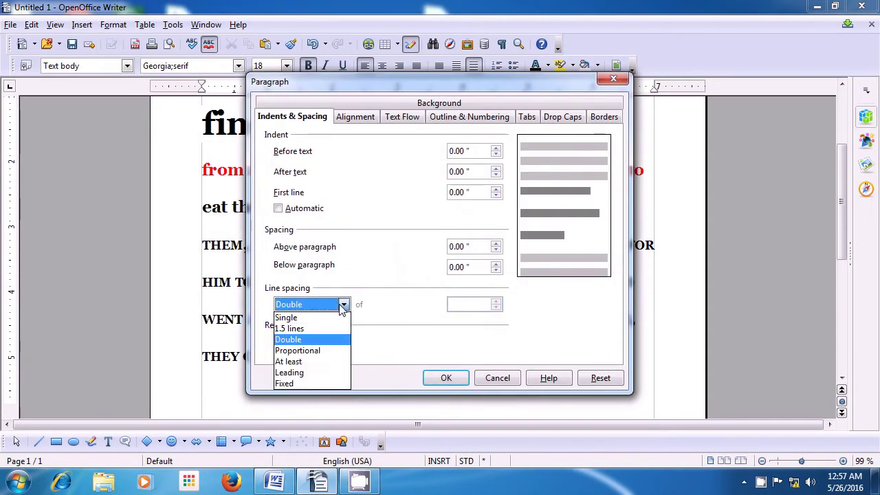
{"action": "left_click", "coordinate": [330, 322]}
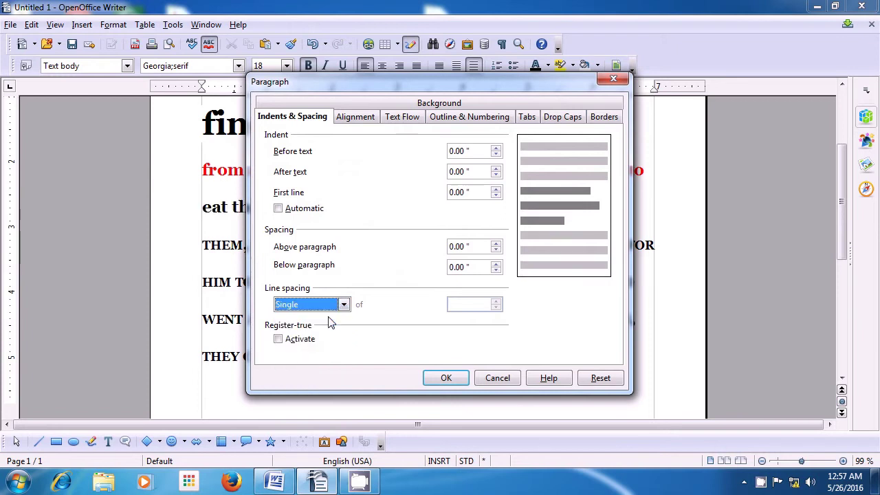
{"action": "left_click", "coordinate": [445, 377]}
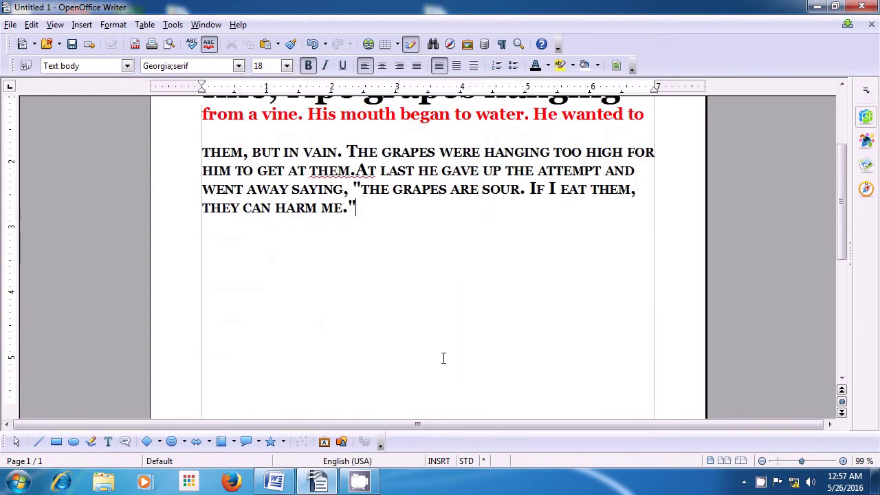
{"action": "scroll", "coordinate": [373, 296], "scroll_direction": "up", "scroll_amount": 3}
{"action": "scroll", "coordinate": [362, 292], "scroll_direction": "up", "scroll_amount": 2}
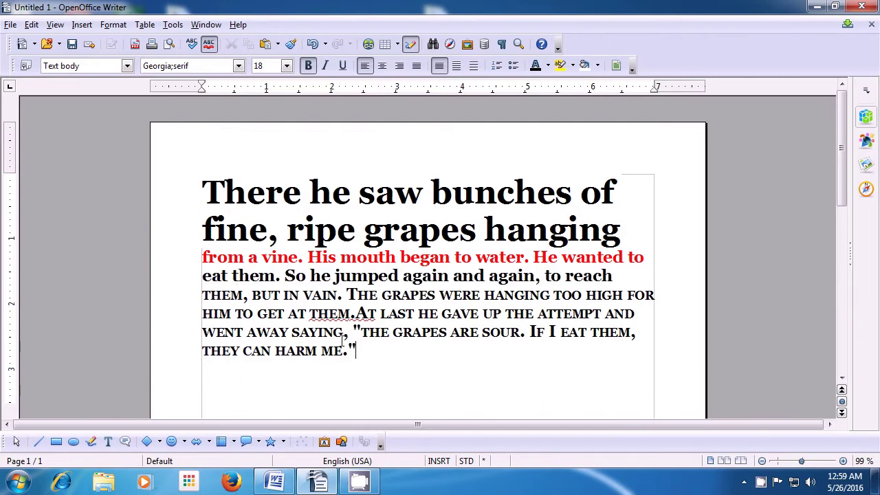
- Preview the right, centre and justified alignments for the paragraph, and apply the Centre alignment
{"action": "left_click", "coordinate": [185, 152]}
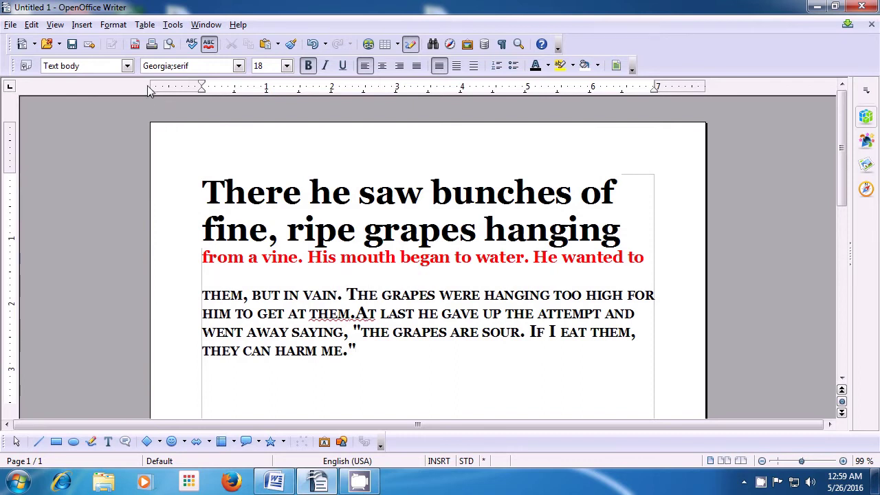
{"action": "key", "text": "ctrl+z"}
{"action": "left_click", "coordinate": [113, 25]}
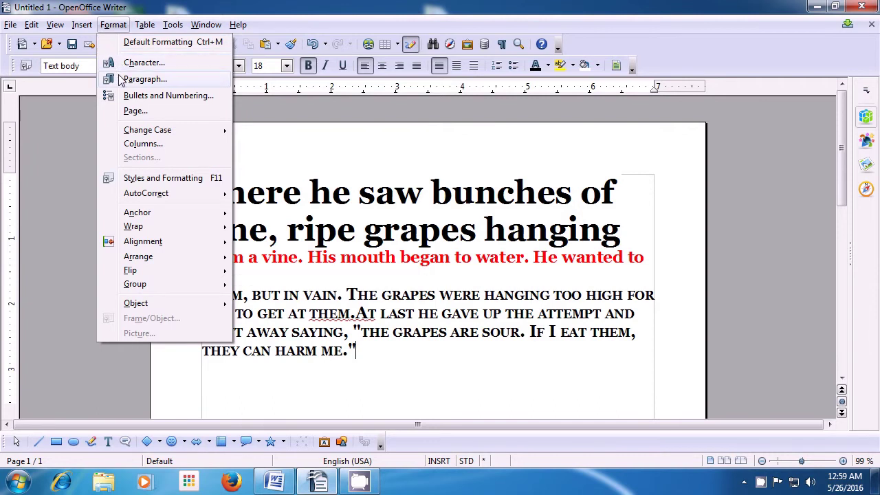
{"action": "left_click", "coordinate": [144, 79]}
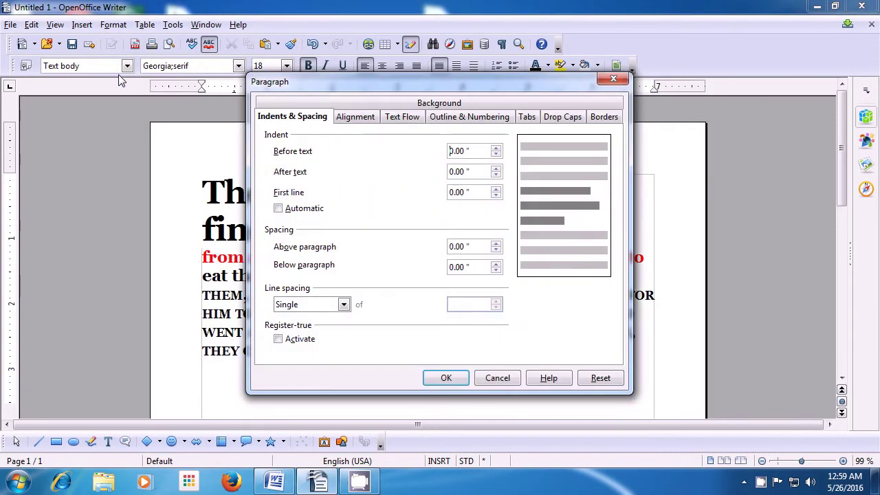
{"action": "left_click", "coordinate": [365, 121]}
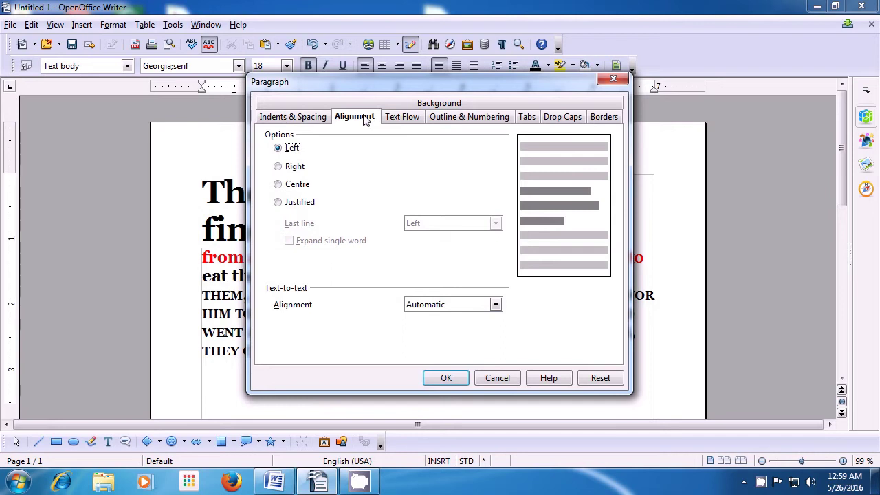
{"action": "left_click", "coordinate": [278, 167]}
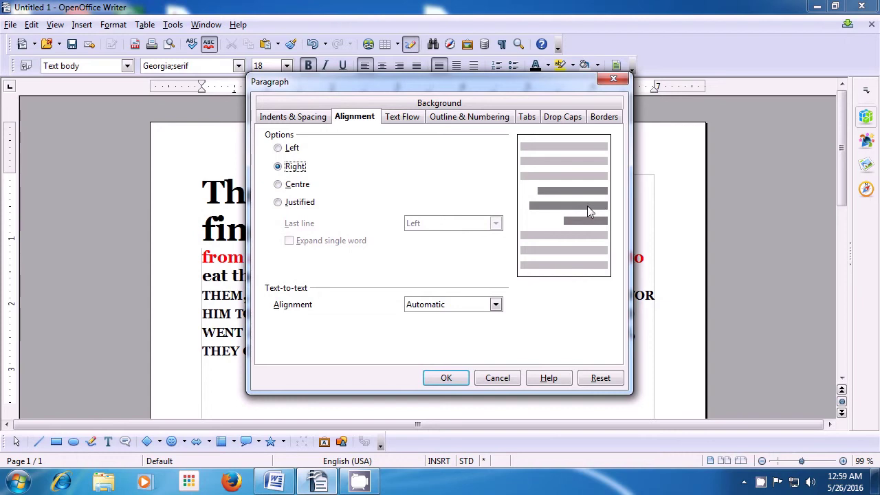
{"action": "left_click", "coordinate": [279, 184]}
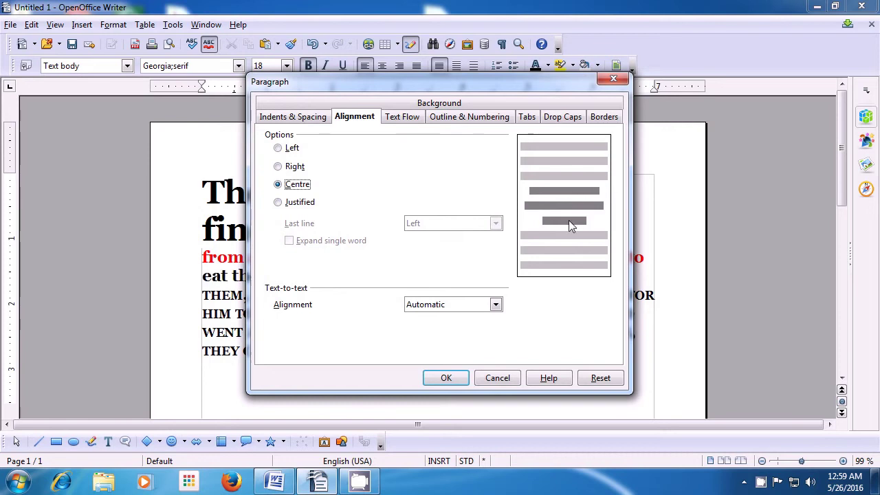
{"action": "left_click", "coordinate": [277, 202]}
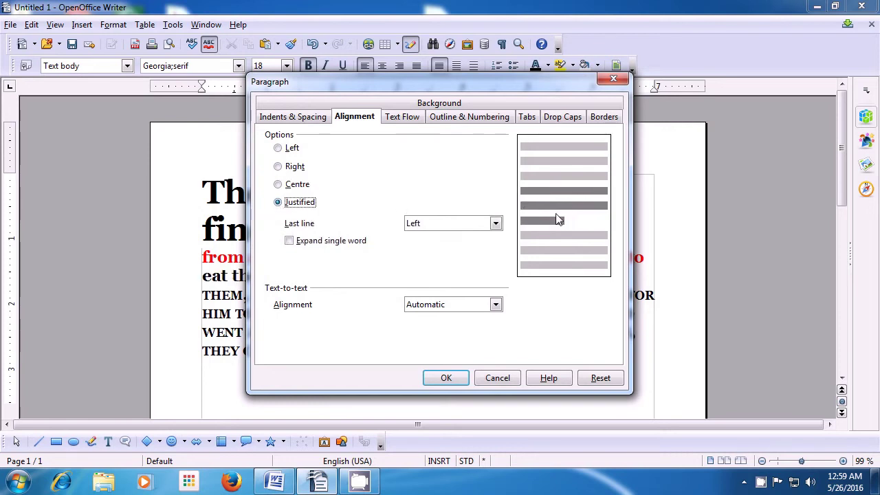
{"action": "left_click", "coordinate": [278, 185]}
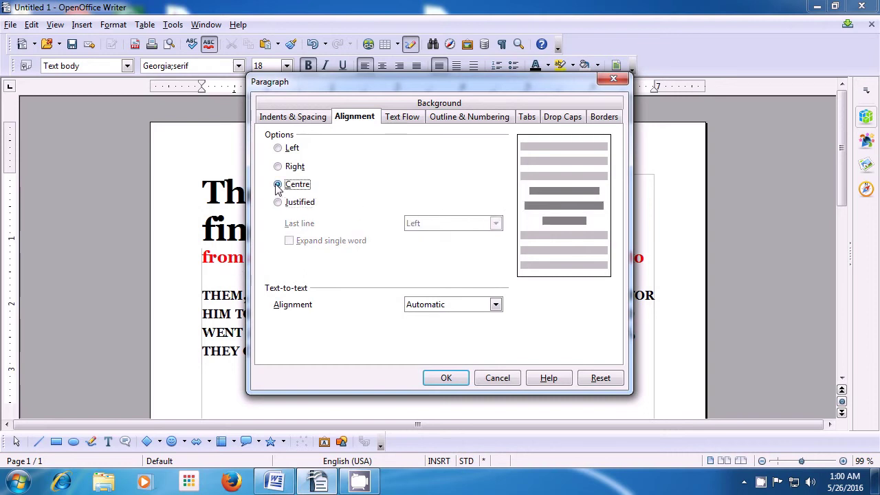
{"action": "left_click", "coordinate": [448, 378]}
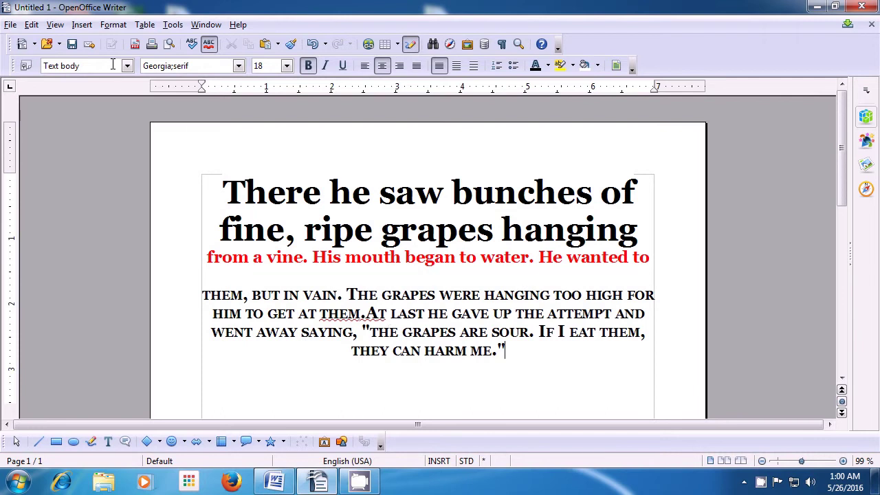
- Set the paragraph's alignment back to Left and apply it
{"action": "left_click", "coordinate": [113, 24]}
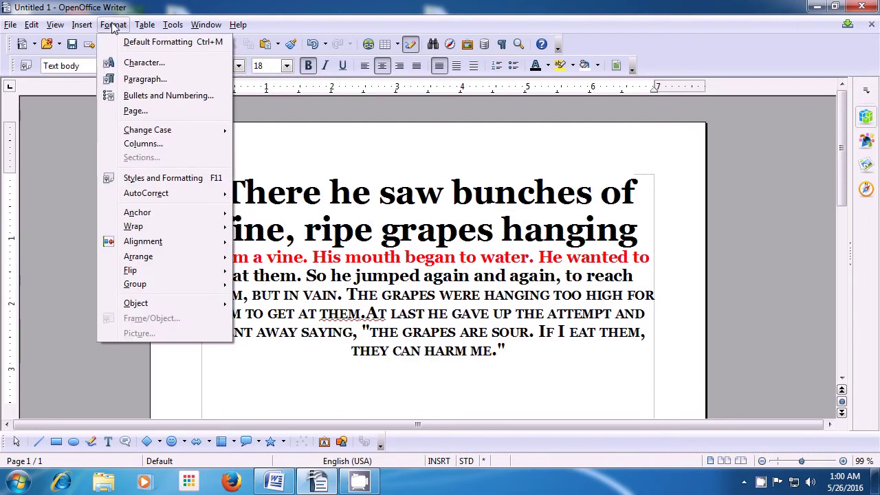
{"action": "left_click", "coordinate": [128, 81]}
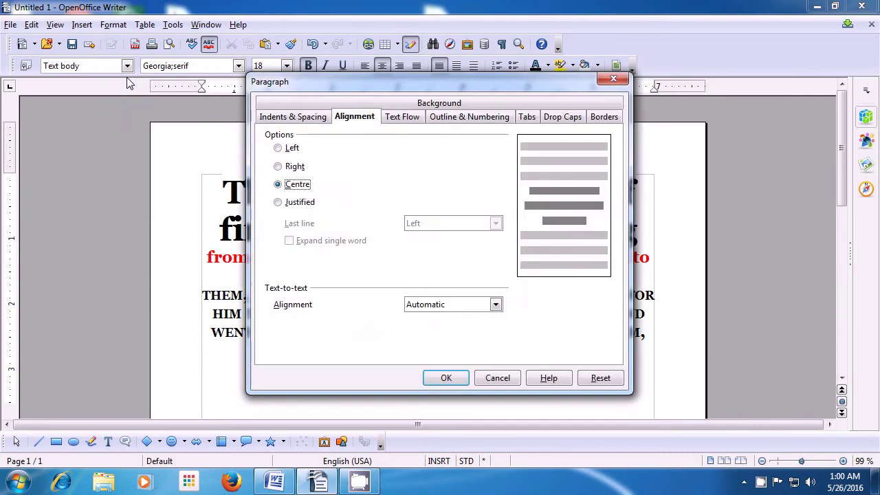
{"action": "left_click", "coordinate": [278, 148]}
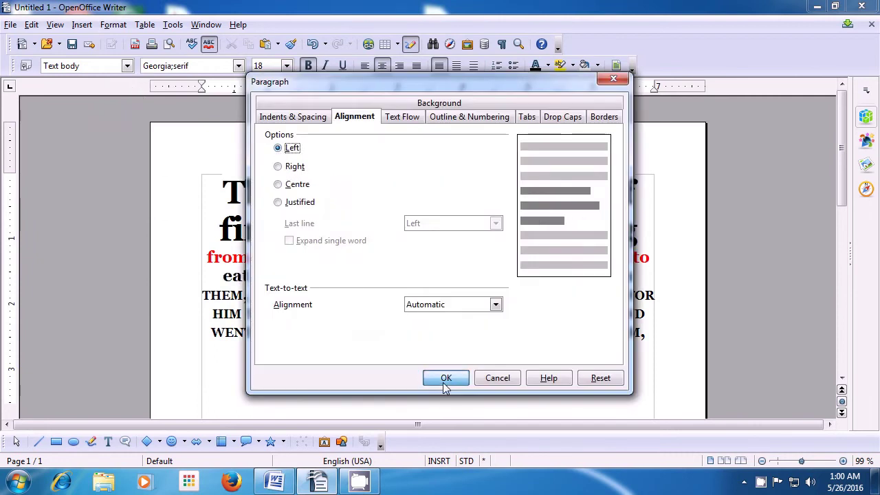
{"action": "left_click", "coordinate": [444, 382]}
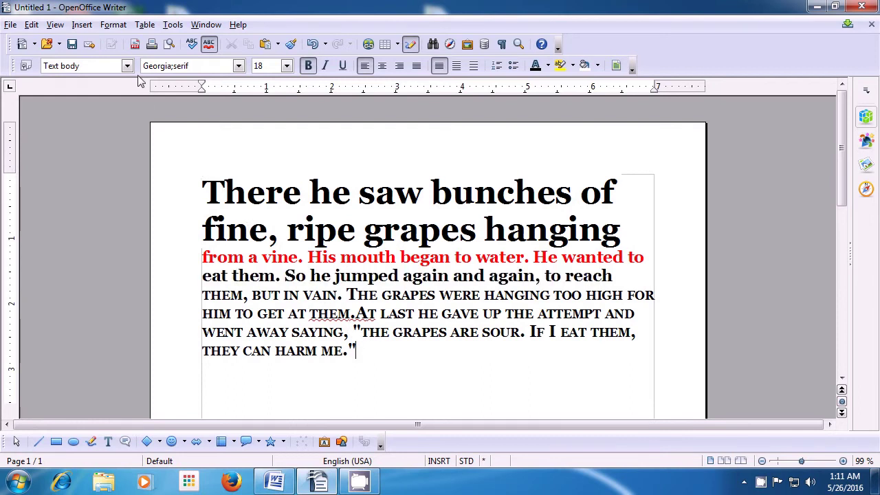
- Turn on drop caps for the paragraph and set the drop cap's height to 6 lines
{"action": "left_click", "coordinate": [114, 25]}
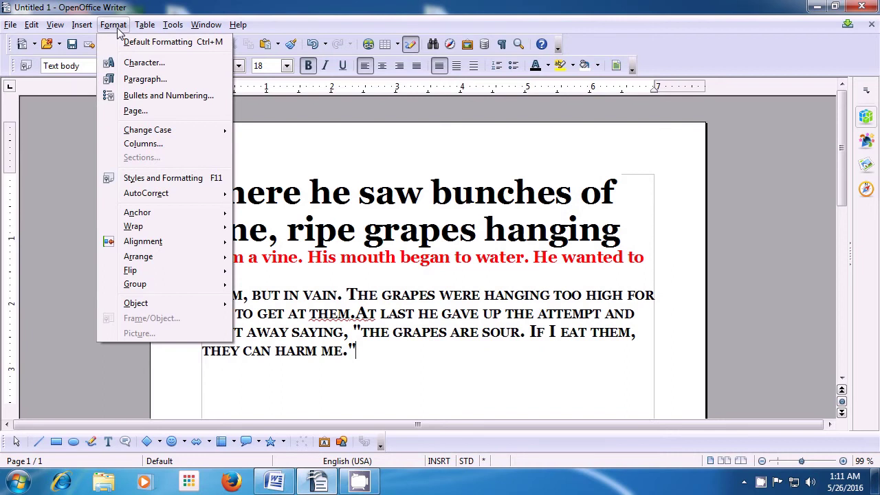
{"action": "left_click", "coordinate": [142, 79]}
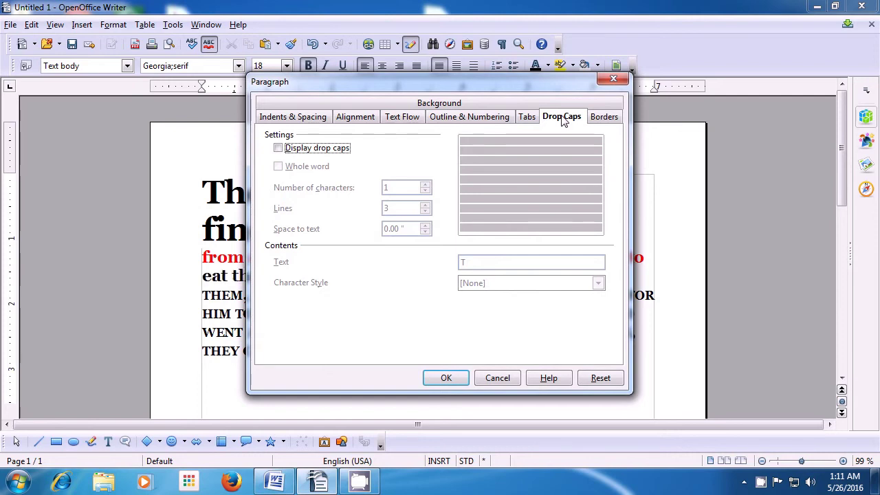
{"action": "left_click", "coordinate": [278, 148]}
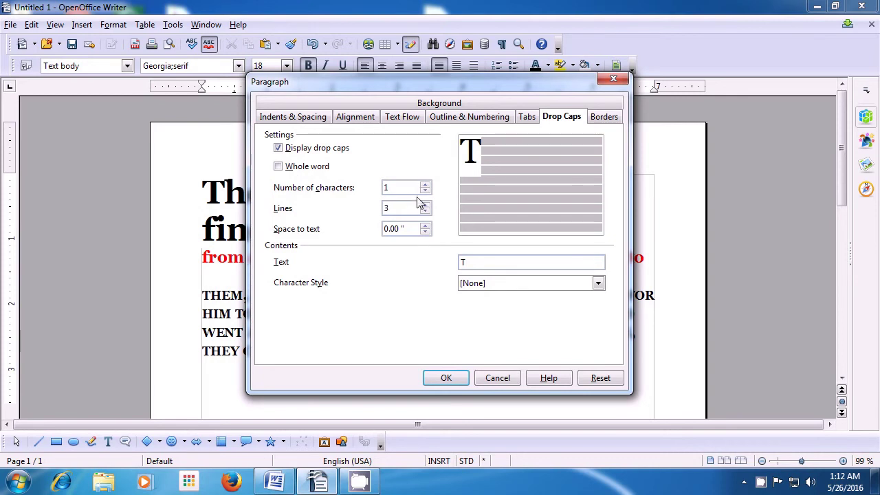
{"action": "left_click", "coordinate": [425, 205]}
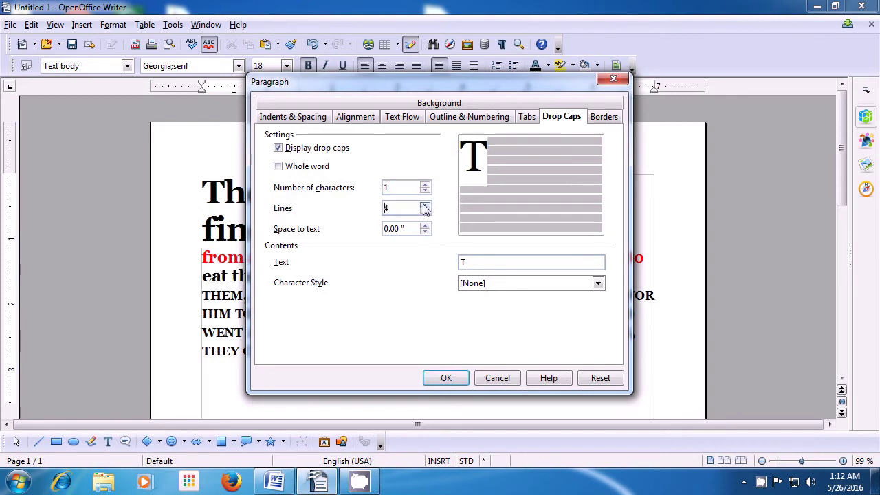
{"action": "left_click", "coordinate": [425, 205]}
{"action": "left_click", "coordinate": [425, 205]}
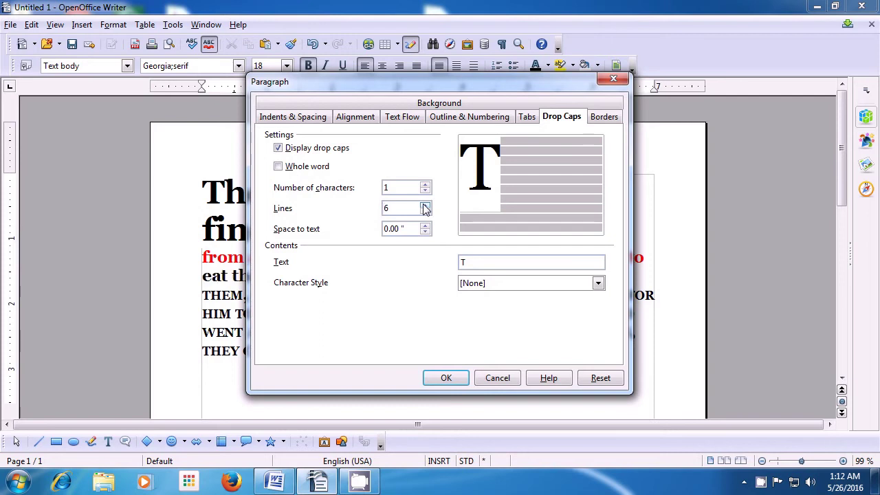
- Try other line counts for the drop cap, and return it to 6 lines
{"action": "left_click", "coordinate": [425, 210]}
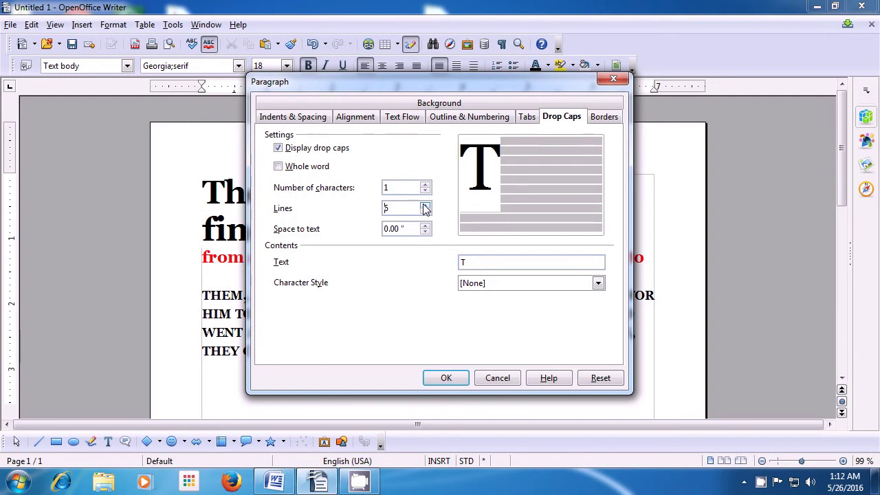
{"action": "left_click", "coordinate": [425, 212]}
{"action": "left_click", "coordinate": [426, 211]}
{"action": "left_click", "coordinate": [425, 211]}
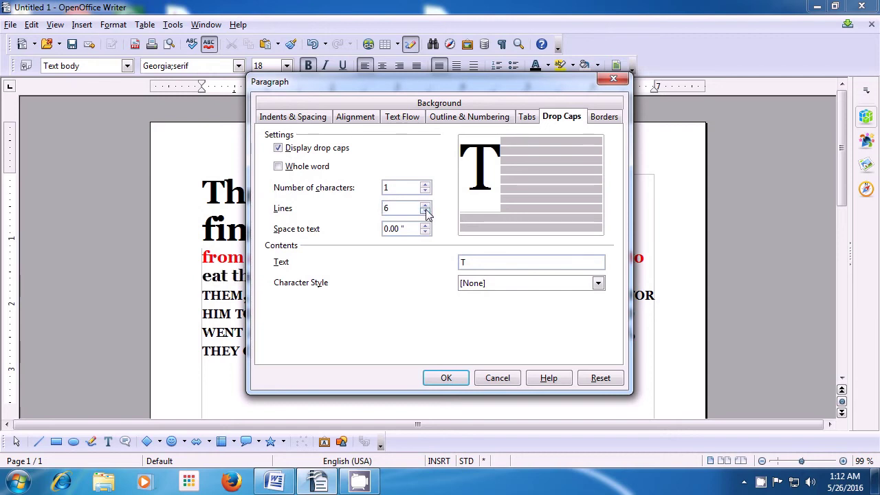
{"action": "left_click", "coordinate": [426, 204]}
{"action": "left_click", "coordinate": [425, 211]}
{"action": "left_click", "coordinate": [425, 205]}
{"action": "left_click", "coordinate": [426, 211]}
- Try a 0.30" space between the drop cap and the text, and bring it back to 0.00"
{"action": "left_click", "coordinate": [426, 226]}
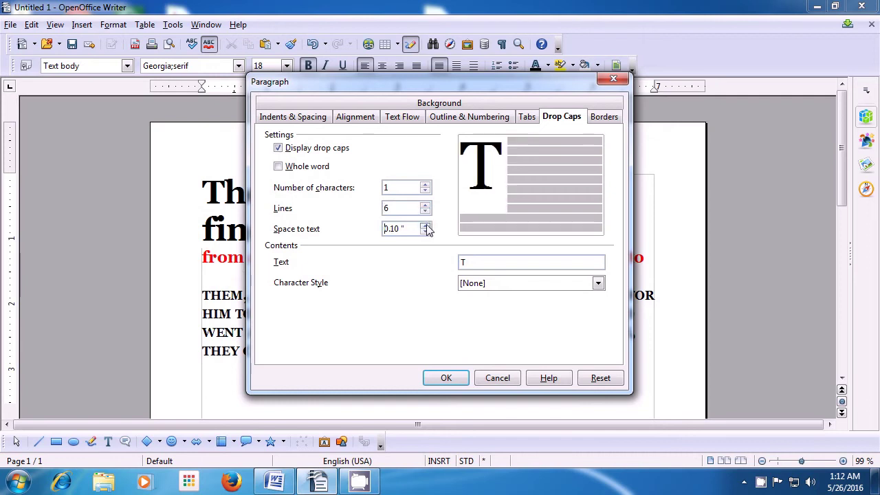
{"action": "left_click", "coordinate": [426, 225]}
{"action": "left_click", "coordinate": [425, 226]}
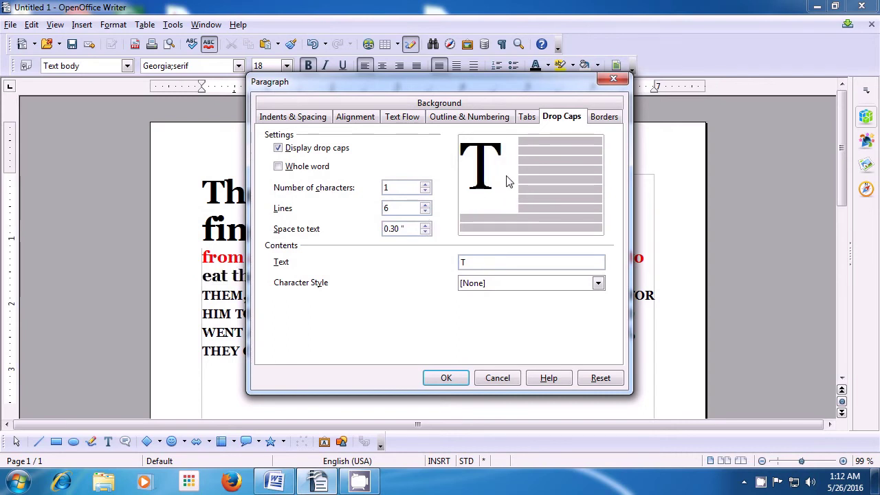
{"action": "left_click", "coordinate": [426, 232]}
{"action": "left_click", "coordinate": [425, 232]}
{"action": "left_click", "coordinate": [425, 232]}
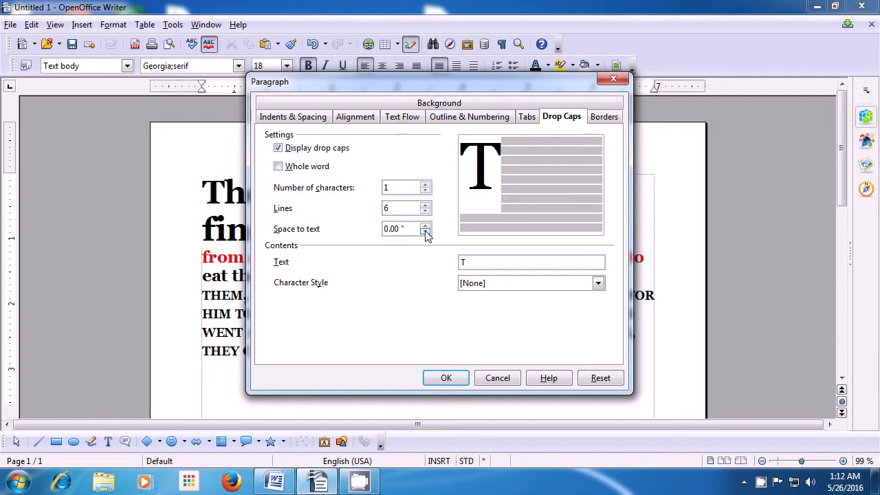
- Set the drop cap's space to text to 0.20"
{"action": "left_click", "coordinate": [426, 226]}
{"action": "left_click", "coordinate": [426, 226]}
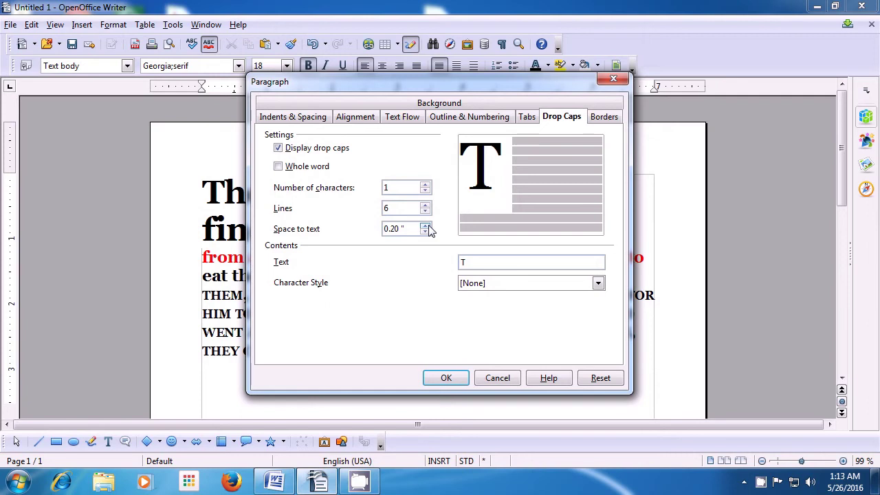
{"action": "left_click", "coordinate": [426, 226]}
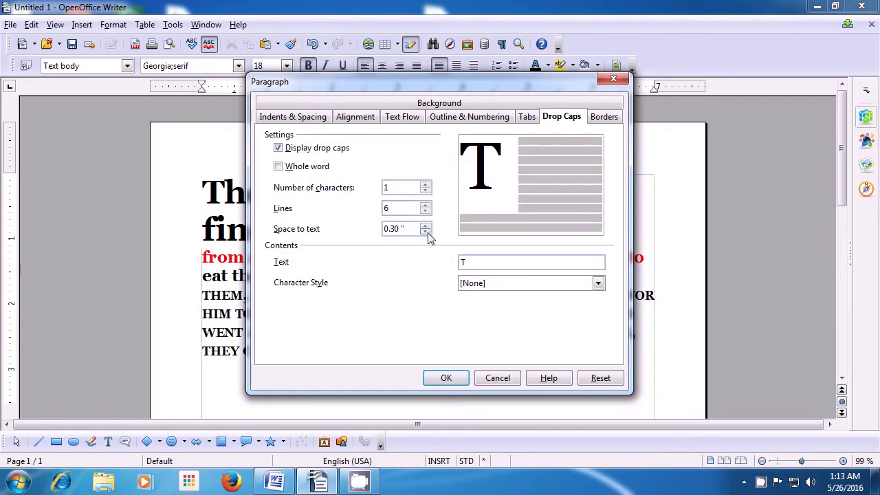
{"action": "left_click", "coordinate": [425, 231]}
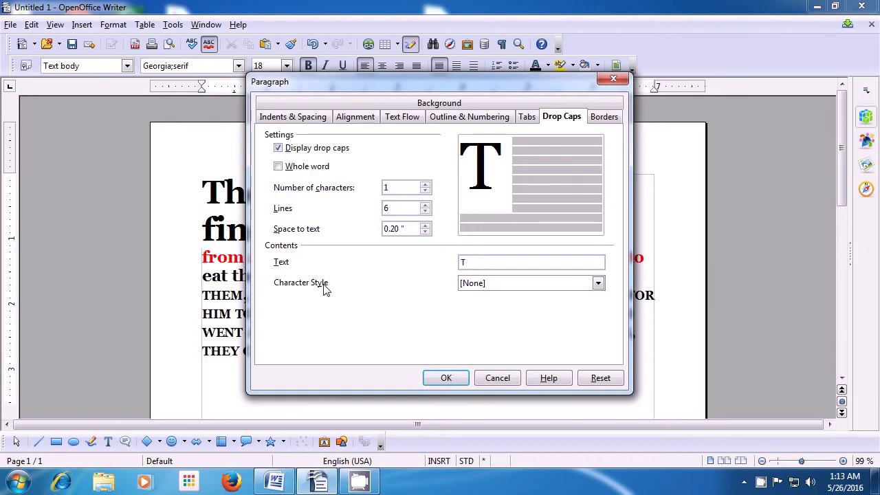
- Choose the Caption Characters style for the drop cap, apply the settings and view the formatted paragraph
{"action": "left_click", "coordinate": [597, 283]}
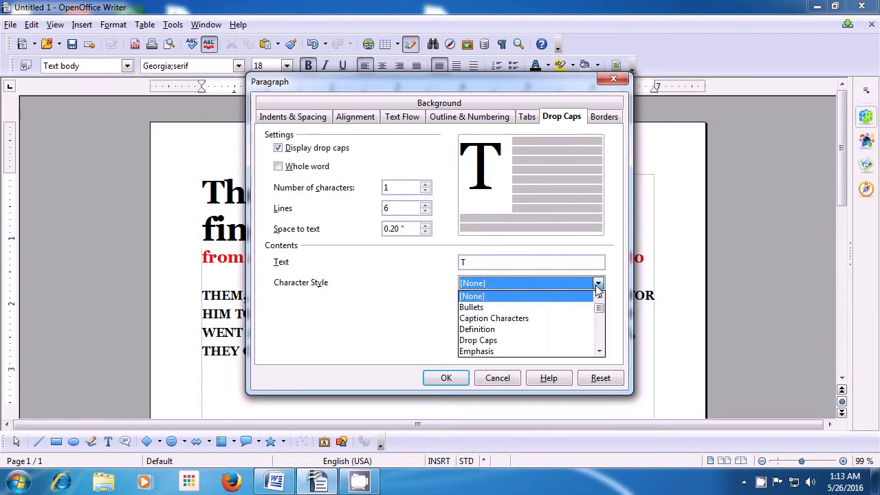
{"action": "scroll", "coordinate": [480, 341], "scroll_direction": "down", "scroll_amount": 5}
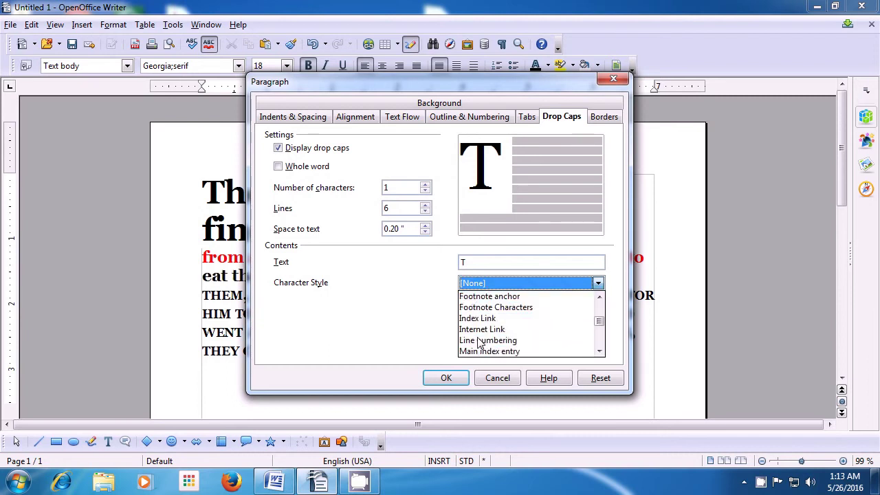
{"action": "scroll", "coordinate": [479, 342], "scroll_direction": "down", "scroll_amount": 3}
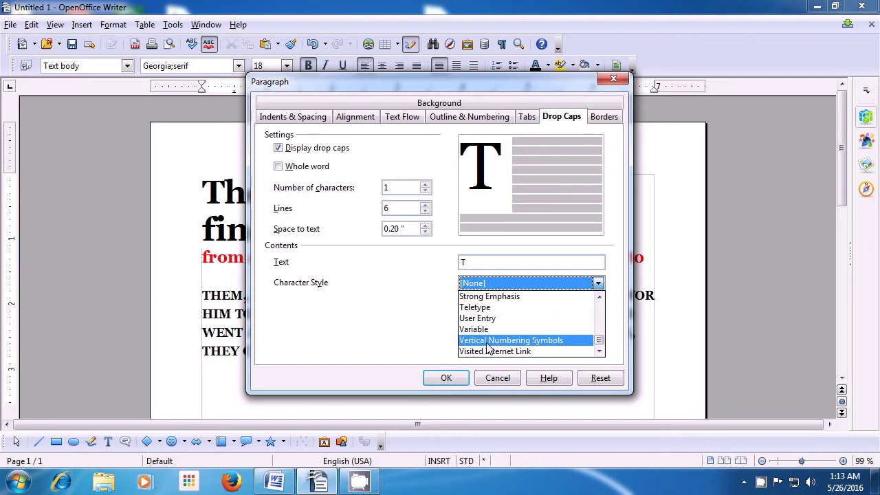
{"action": "scroll", "coordinate": [486, 350], "scroll_direction": "up", "scroll_amount": 5}
{"action": "scroll", "coordinate": [487, 347], "scroll_direction": "up", "scroll_amount": 2}
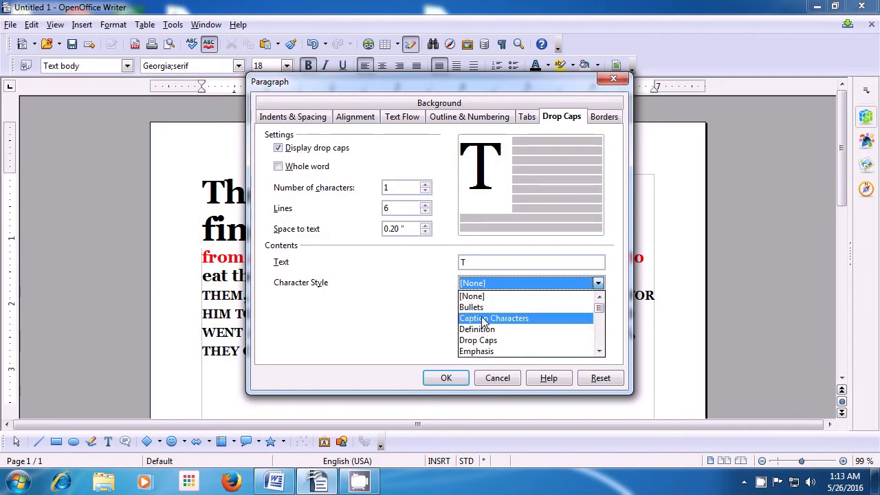
{"action": "left_click", "coordinate": [484, 319]}
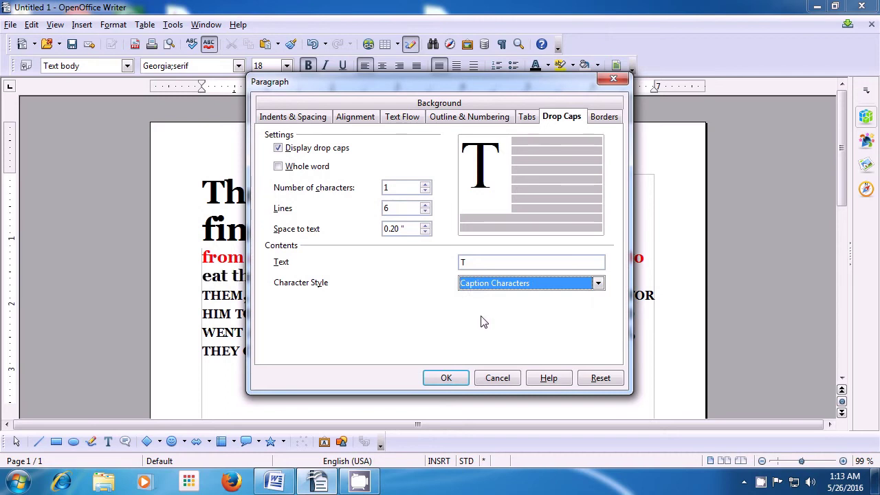
{"action": "left_click", "coordinate": [452, 378]}
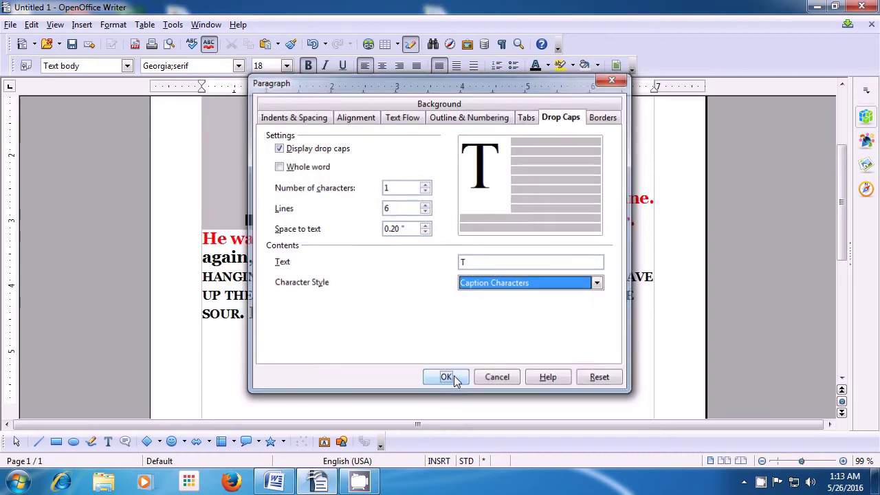
{"action": "scroll", "coordinate": [453, 351], "scroll_direction": "up", "scroll_amount": 3}
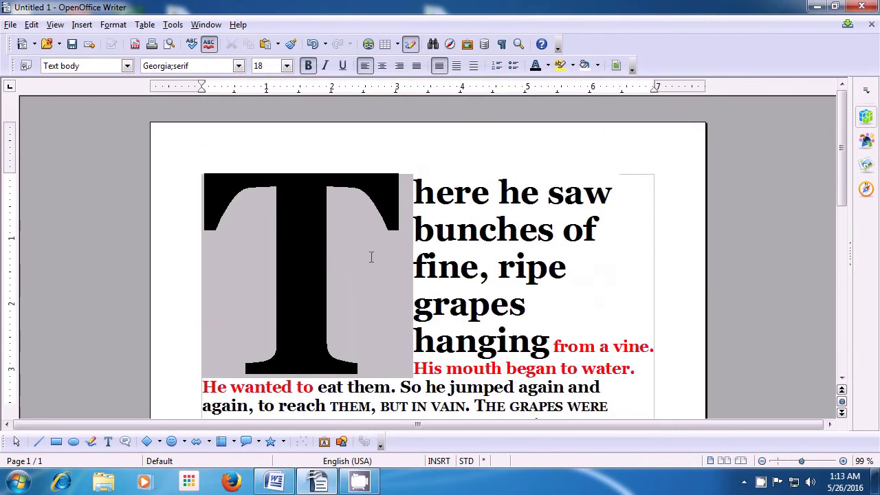
{"action": "scroll", "coordinate": [370, 257], "scroll_direction": "down", "scroll_amount": 3}
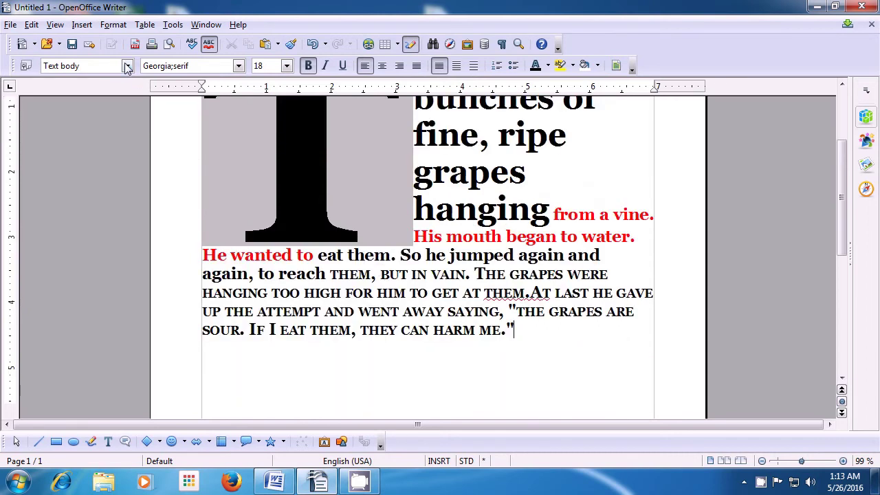
- Reopen the paragraph's drop cap settings and reduce the drop cap's height to 3 lines
{"action": "left_click", "coordinate": [112, 26]}
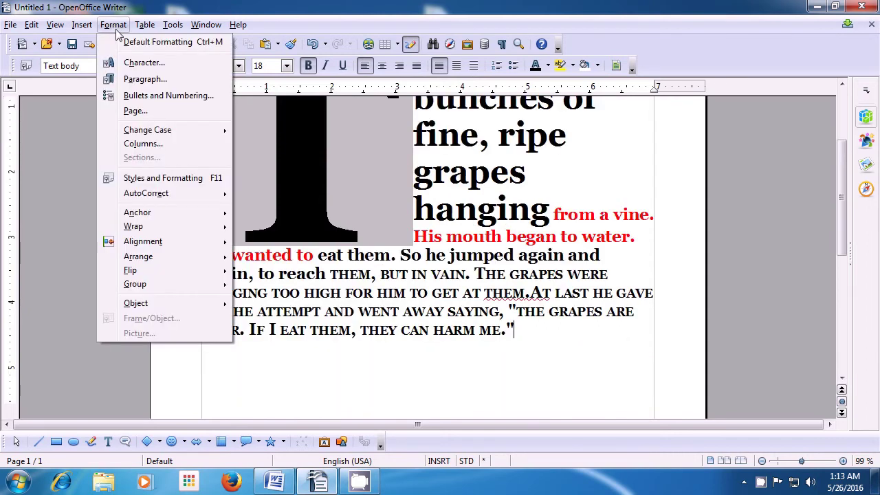
{"action": "left_click", "coordinate": [125, 79]}
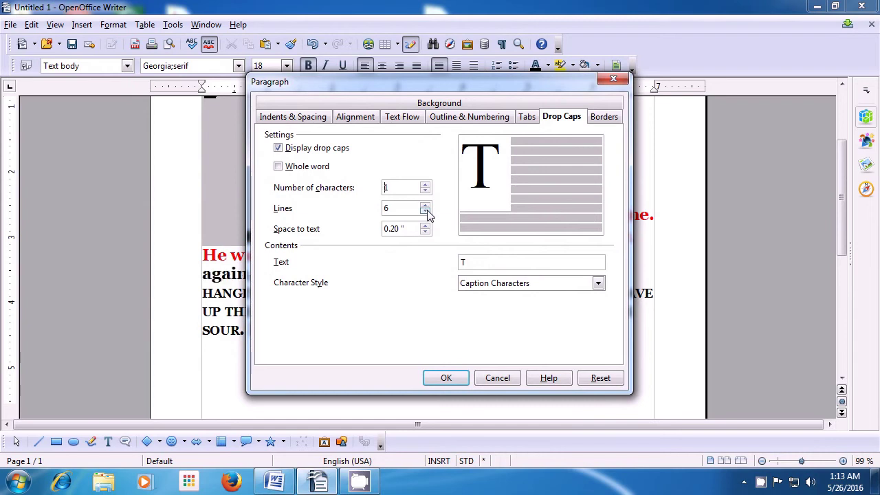
{"action": "left_click", "coordinate": [425, 211]}
{"action": "left_click", "coordinate": [425, 212]}
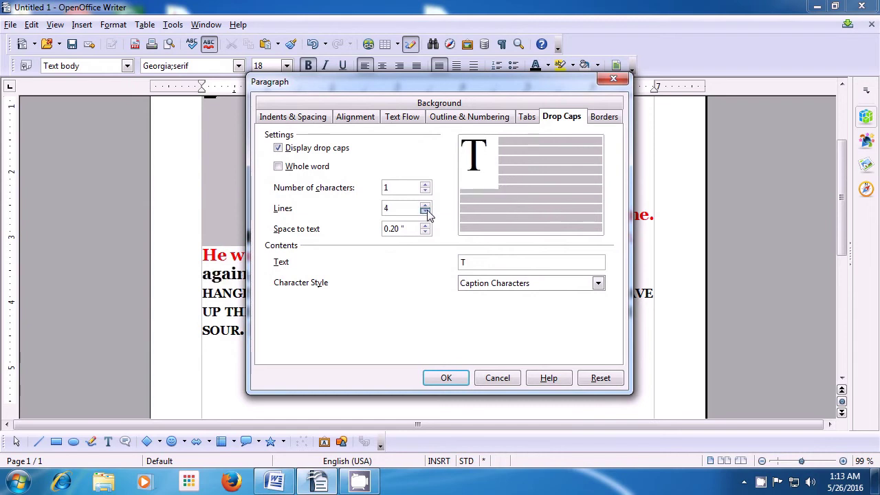
{"action": "left_click", "coordinate": [426, 211]}
{"action": "left_click", "coordinate": [425, 211]}
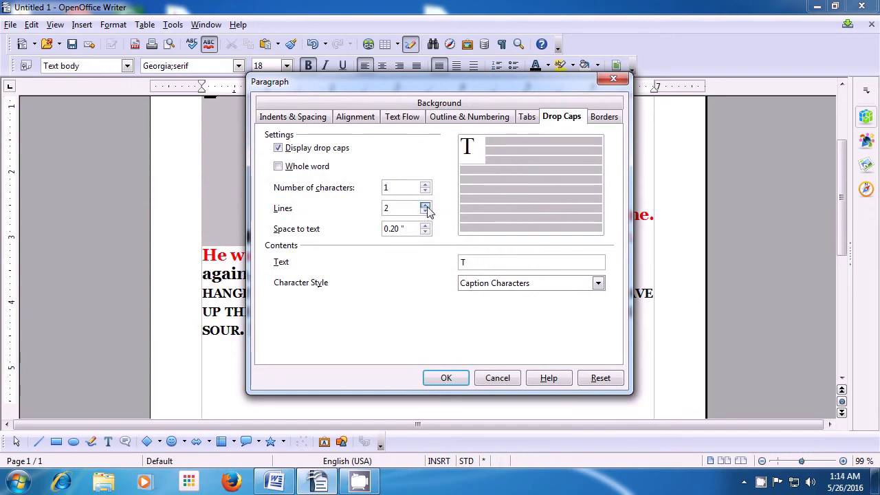
{"action": "left_click", "coordinate": [425, 205]}
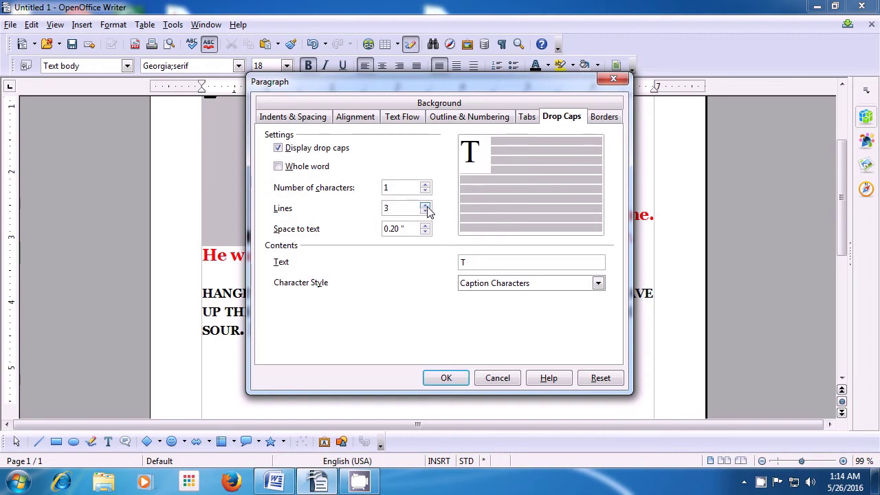
{"action": "left_click", "coordinate": [426, 206]}
{"action": "left_click", "coordinate": [426, 211]}
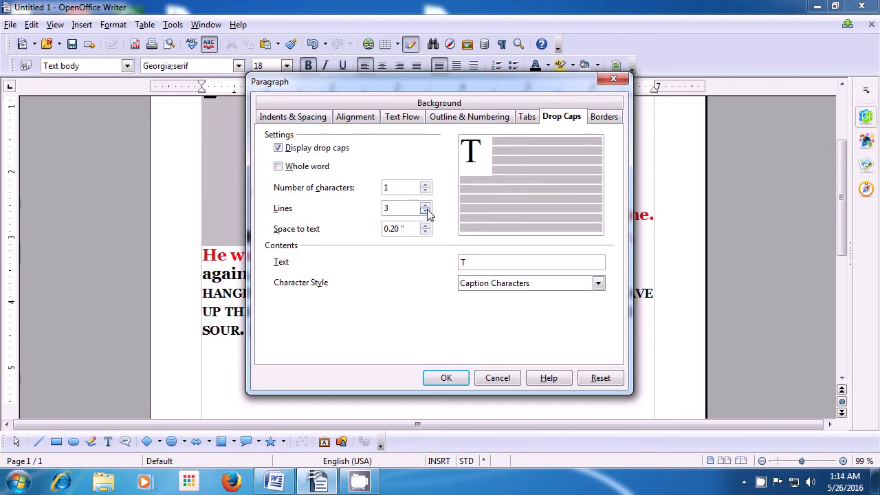
- Set the drop cap's space to text to 0.00" and its character style to [None], and apply the settings
{"action": "left_click", "coordinate": [425, 232]}
{"action": "left_click", "coordinate": [426, 231]}
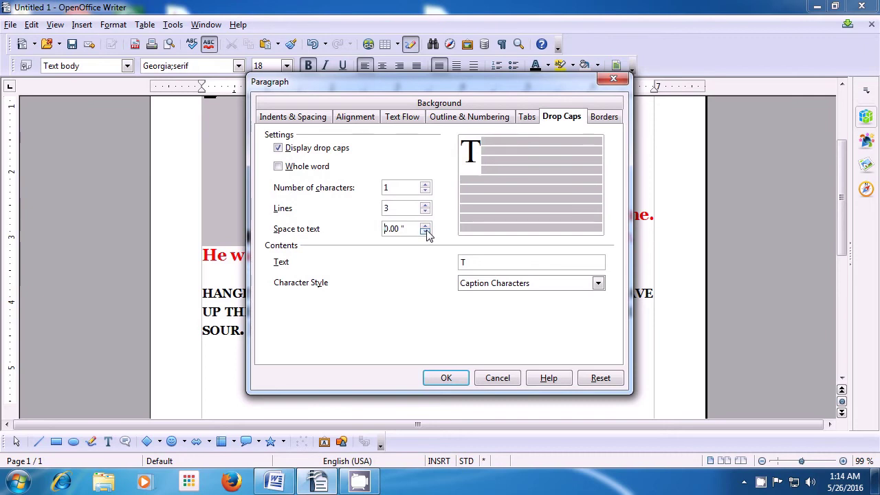
{"action": "left_click", "coordinate": [597, 283]}
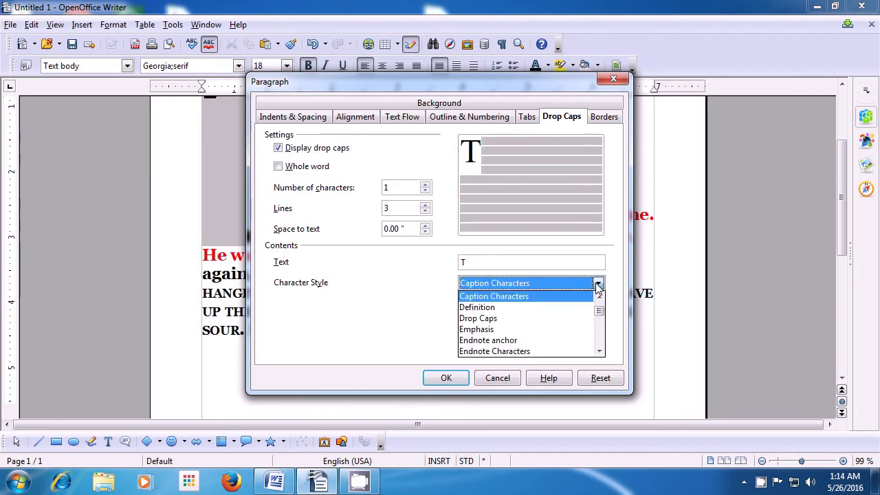
{"action": "scroll", "coordinate": [599, 310], "scroll_direction": "up", "scroll_amount": 1}
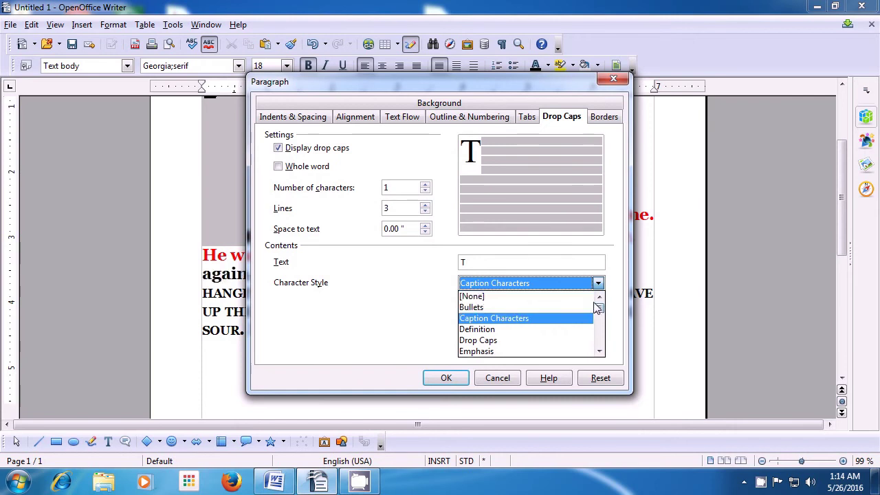
{"action": "left_click", "coordinate": [561, 297]}
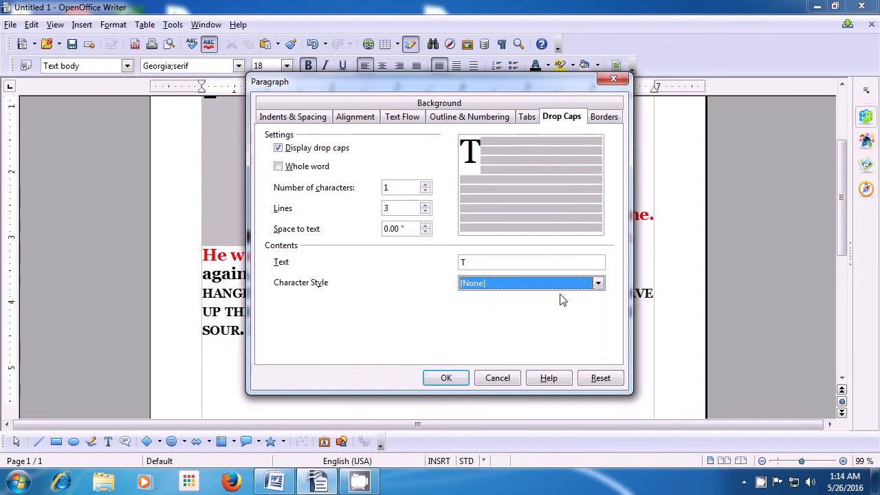
{"action": "left_click", "coordinate": [443, 379]}
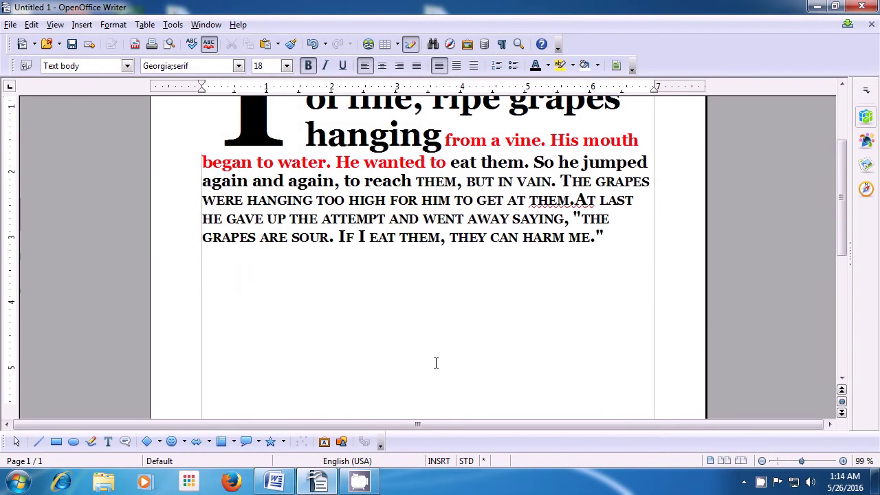
{"action": "scroll", "coordinate": [435, 362], "scroll_direction": "up", "scroll_amount": 3}
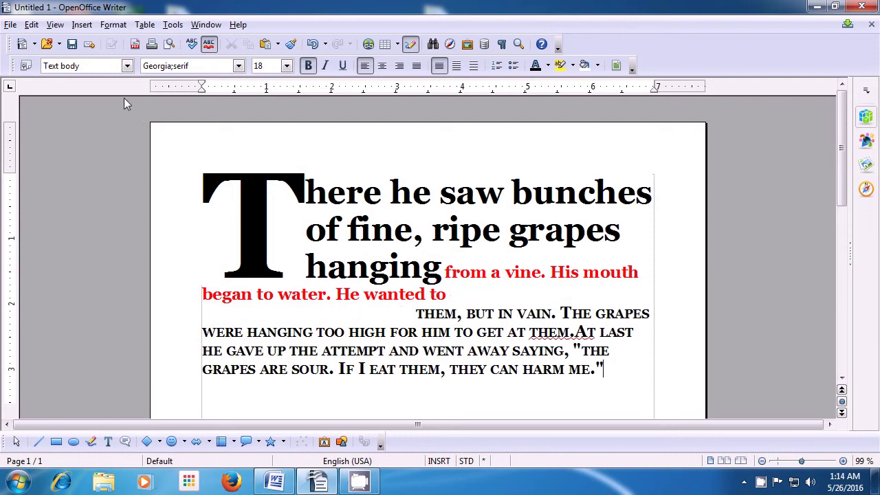
- Reopen the paragraph's drop cap settings, try to reduce the drop cap's height to 1 line, and apply the settings
{"action": "left_click", "coordinate": [108, 30]}
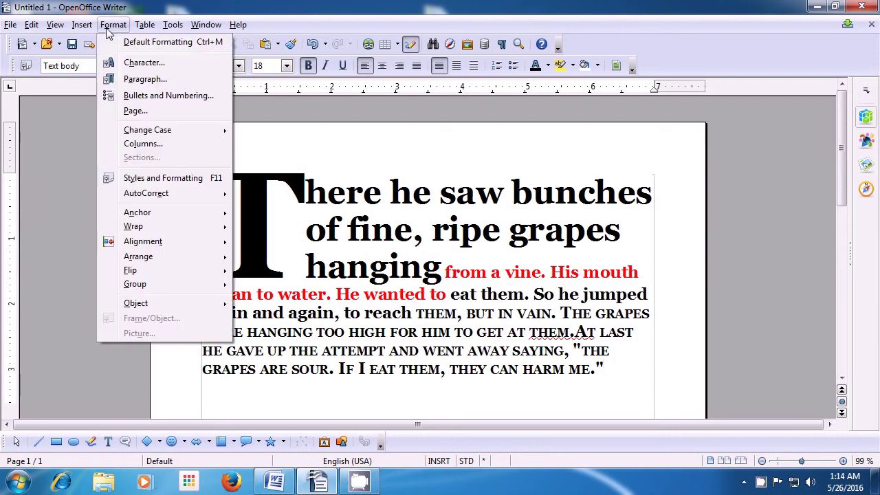
{"action": "left_click", "coordinate": [126, 78]}
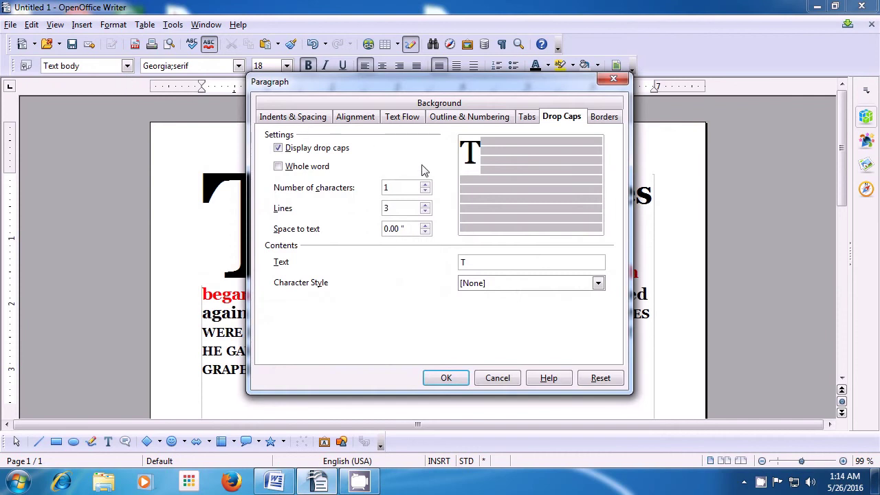
{"action": "left_click", "coordinate": [425, 211]}
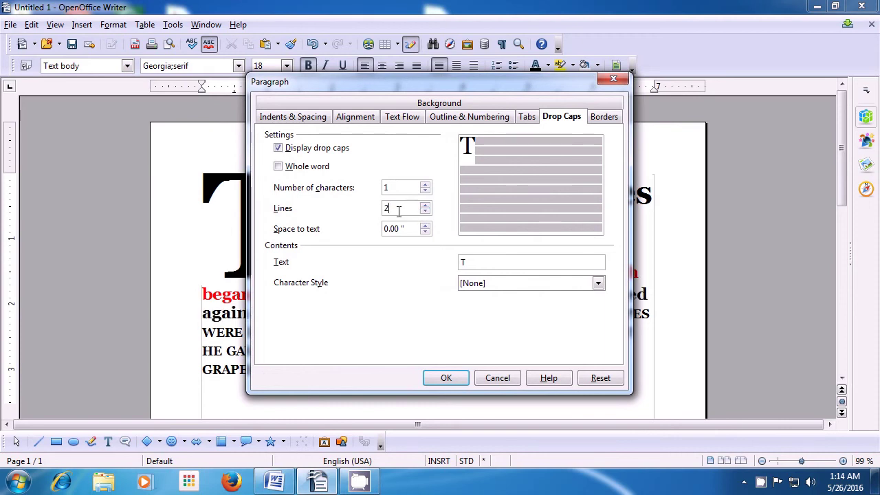
{"action": "key", "text": "BackSpace"}
{"action": "type", "text": "1"}
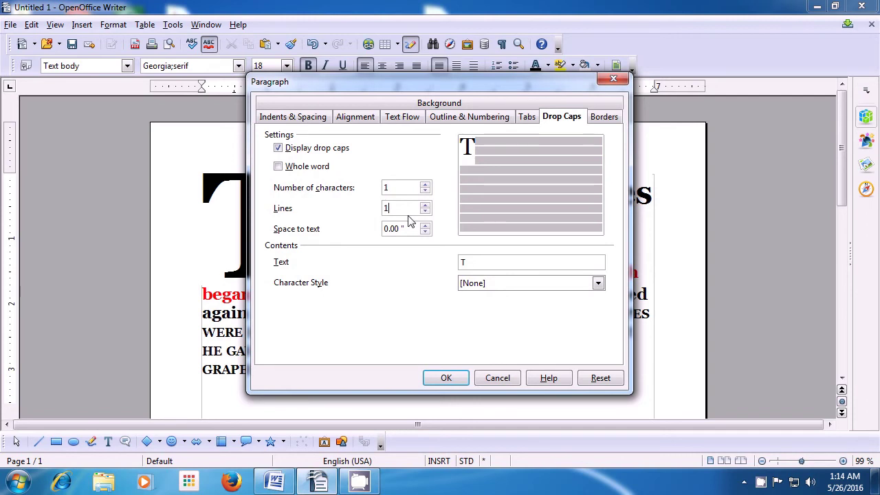
{"action": "left_click", "coordinate": [447, 378]}
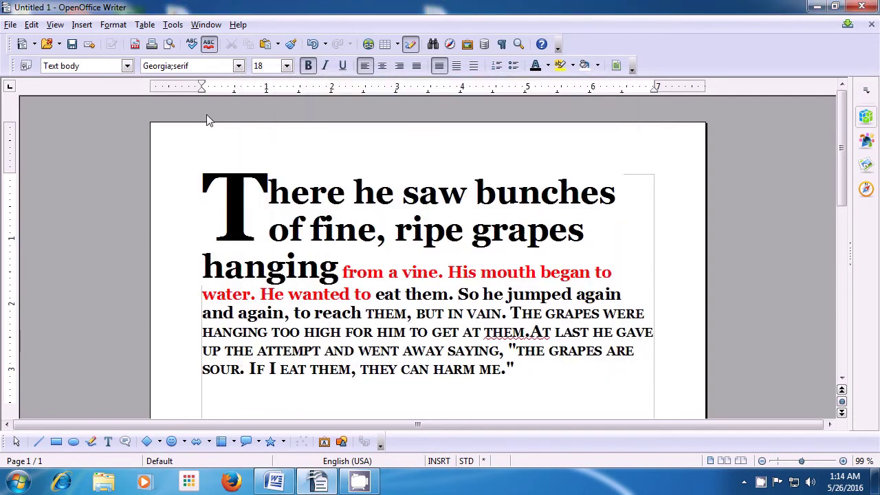
- Turn off the display of drop caps for the paragraph and apply the change
{"action": "left_click", "coordinate": [114, 25]}
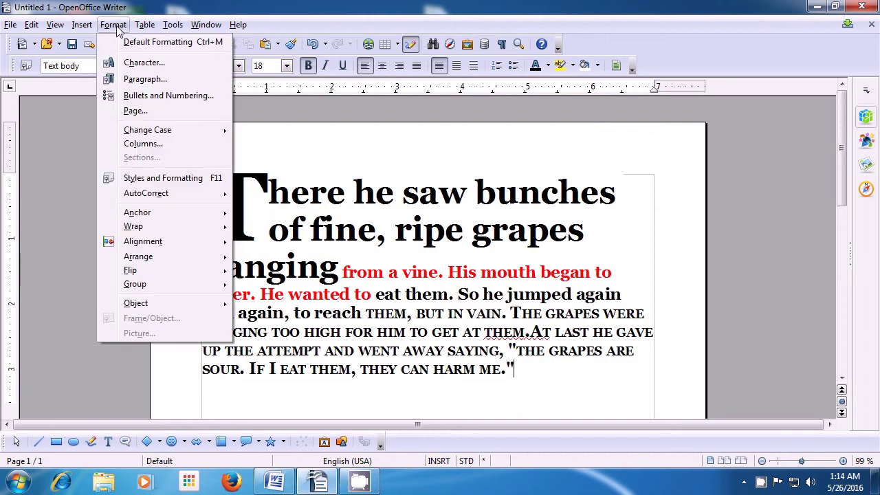
{"action": "left_click", "coordinate": [145, 80]}
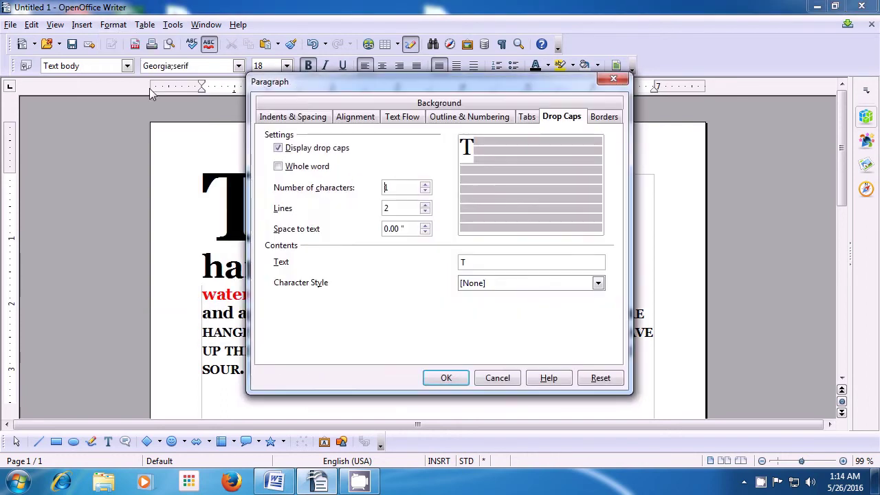
{"action": "left_click", "coordinate": [279, 150]}
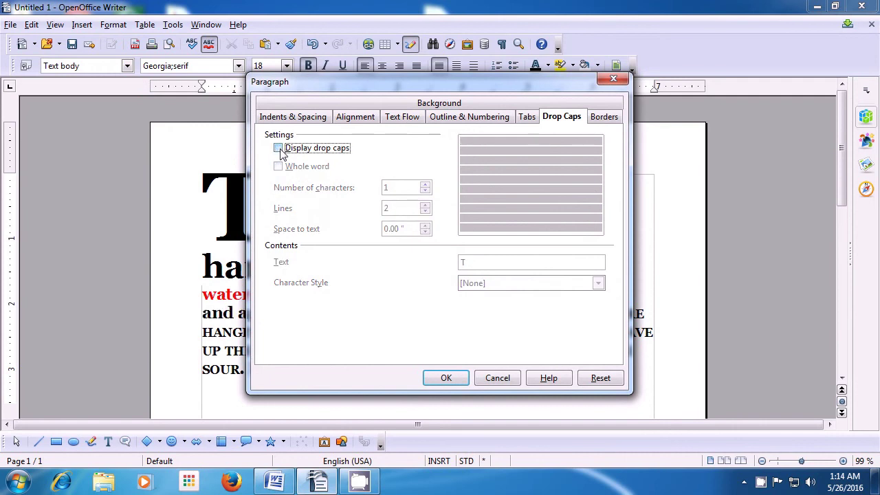
{"action": "left_click", "coordinate": [445, 378]}
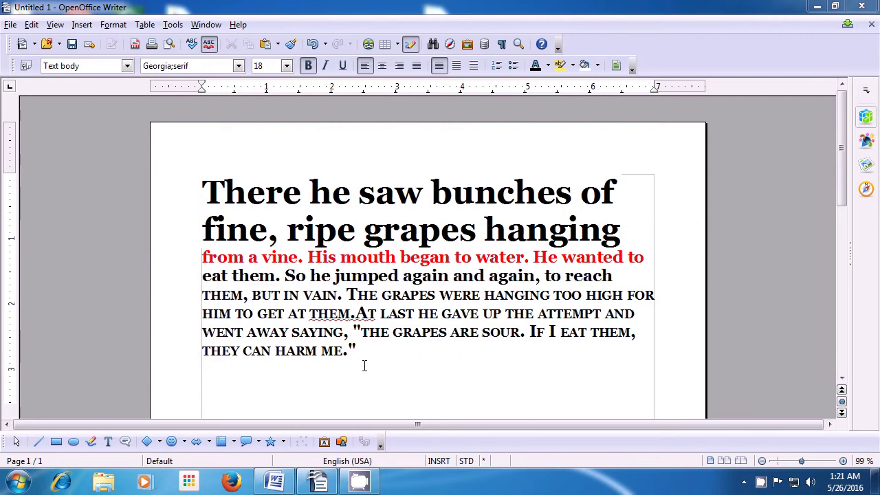
- Try the left-and-right, top-and-bottom and left-only border presets for the paragraph, and settle on all four borders
{"action": "left_click", "coordinate": [114, 26]}
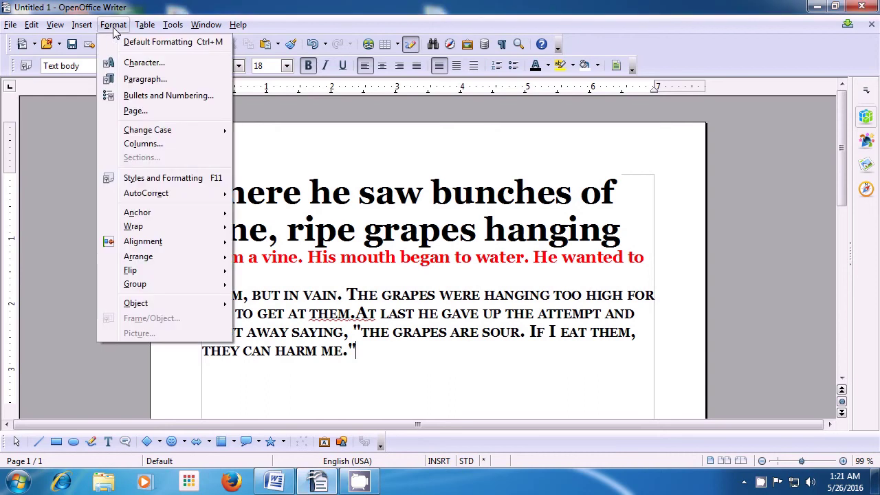
{"action": "left_click", "coordinate": [124, 79]}
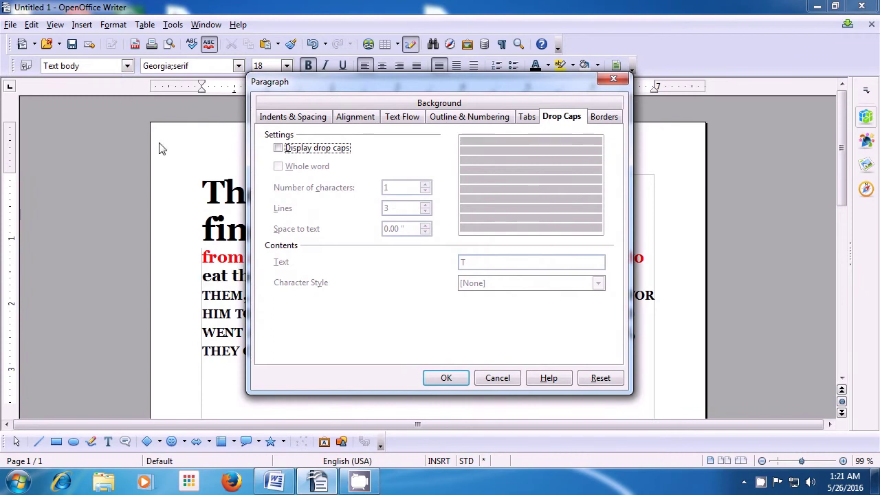
{"action": "left_click", "coordinate": [602, 118]}
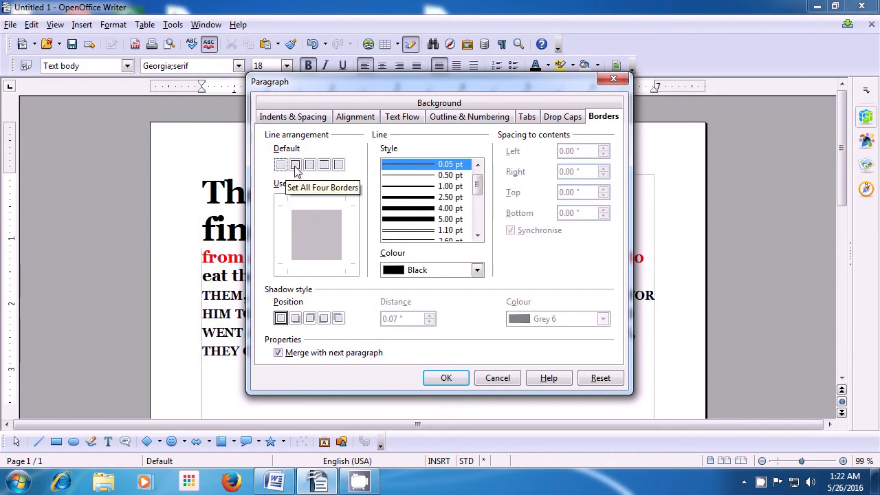
{"action": "left_click", "coordinate": [295, 167]}
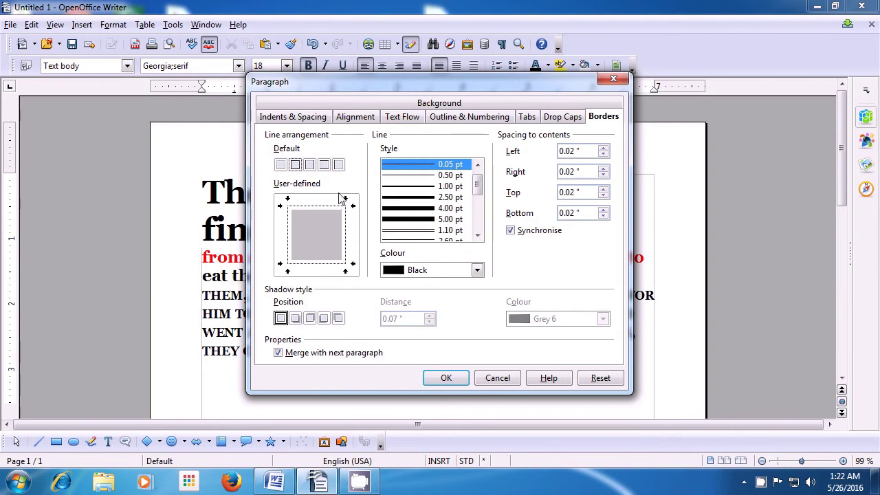
{"action": "left_click", "coordinate": [310, 166]}
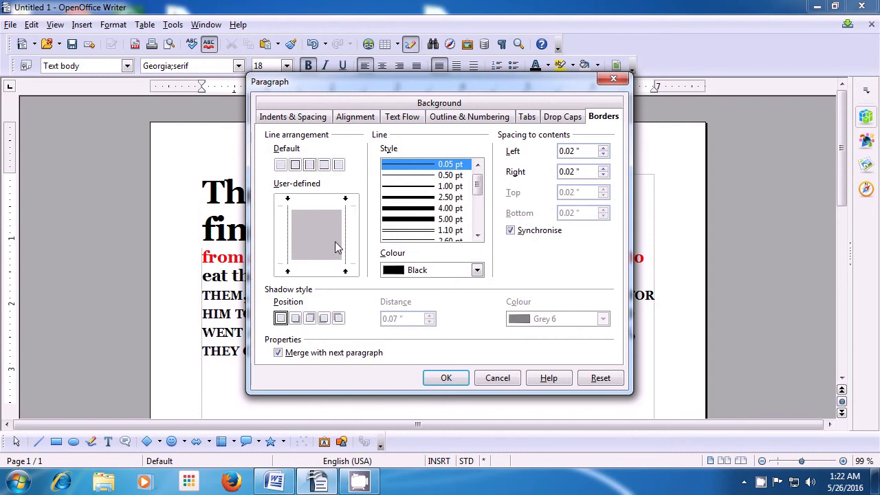
{"action": "left_click", "coordinate": [326, 170]}
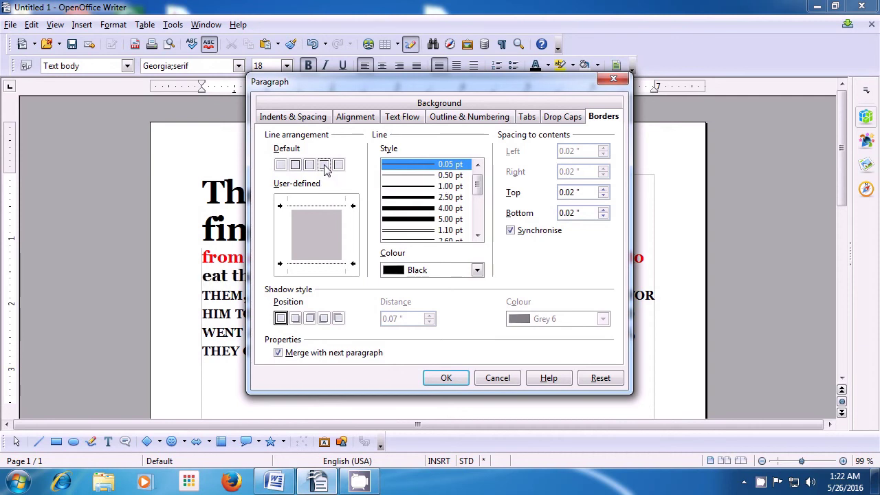
{"action": "left_click", "coordinate": [337, 166]}
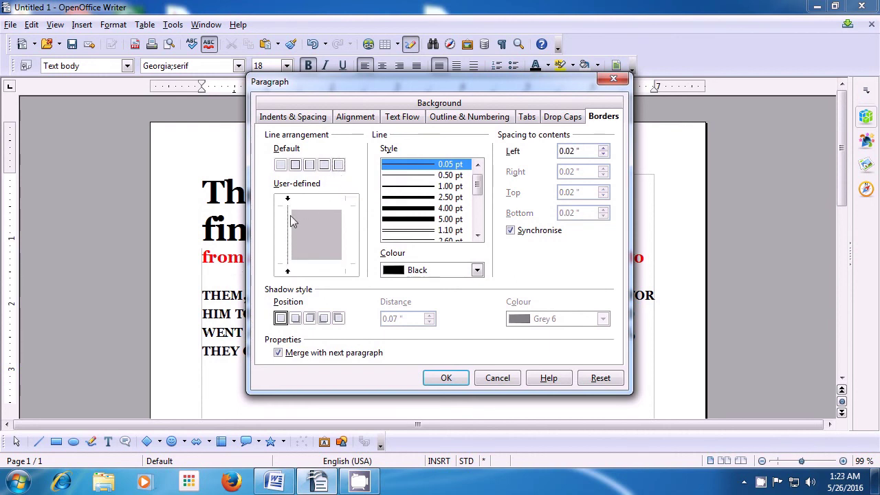
{"action": "left_click", "coordinate": [295, 165]}
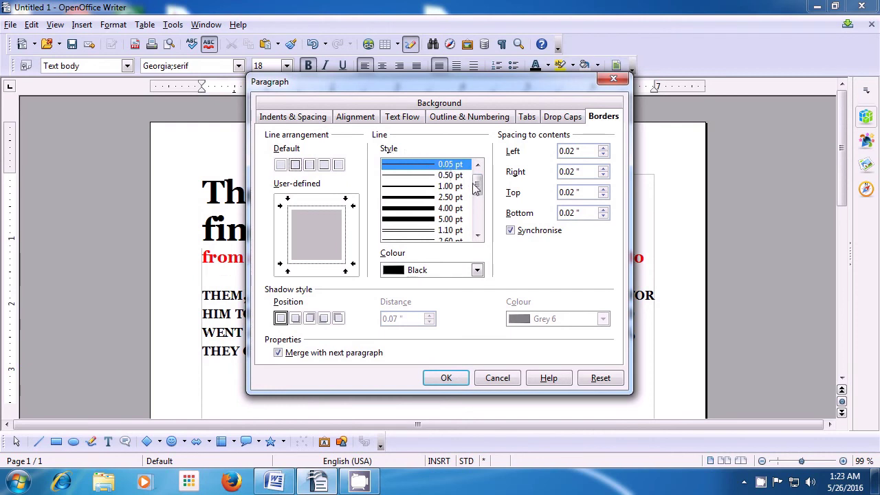
- Choose the 3.00 pt double line as the paragraph border's line style
{"action": "left_click_drag", "start_coordinate": [477, 184], "coordinate": [481, 210]}
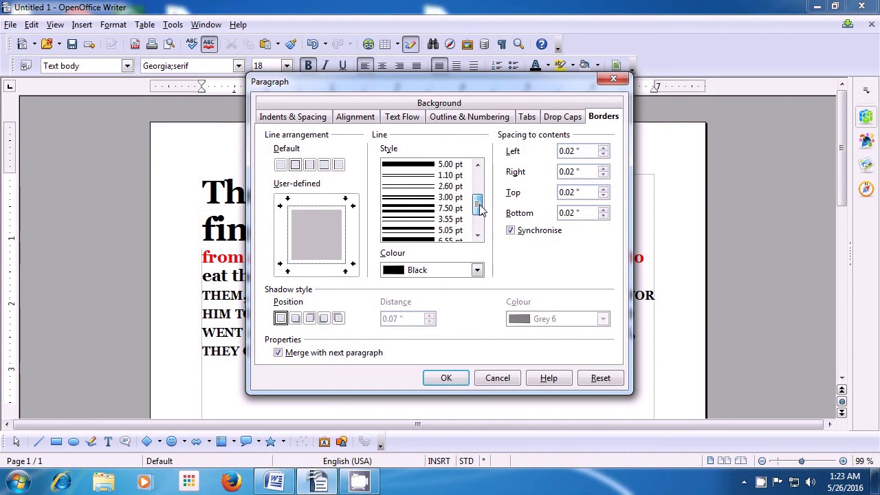
{"action": "mouse_move", "coordinate": [480, 211]}
{"action": "left_mouse_down"}
{"action": "mouse_move", "coordinate": [479, 180]}
{"action": "mouse_move", "coordinate": [479, 204]}
{"action": "left_mouse_up"}
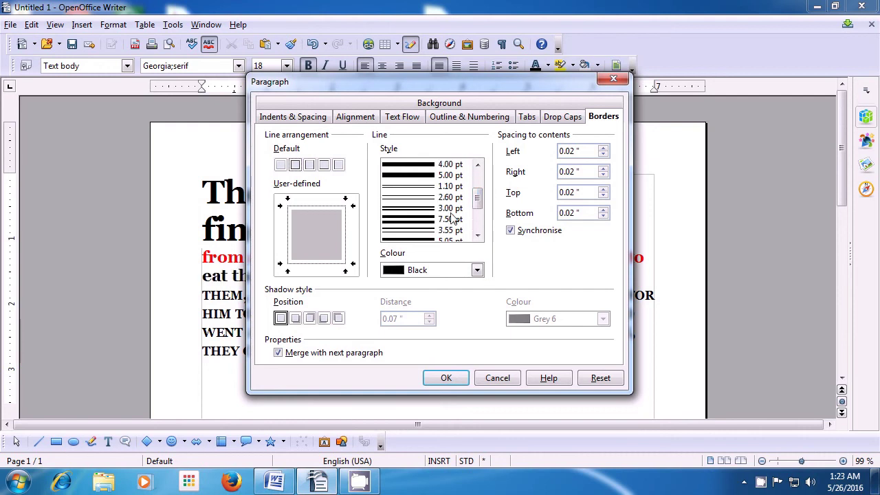
{"action": "left_click", "coordinate": [414, 209]}
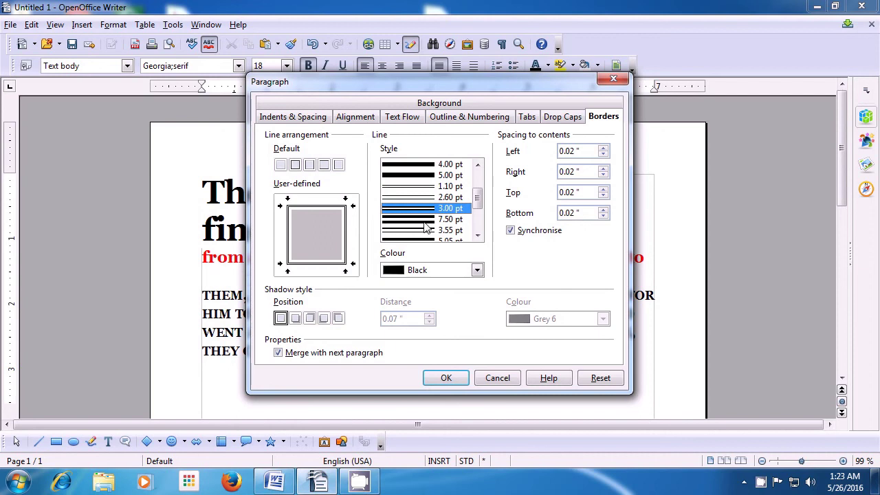
- Set the paragraph border's line colour to Red 4 and apply the border
{"action": "left_click", "coordinate": [477, 270]}
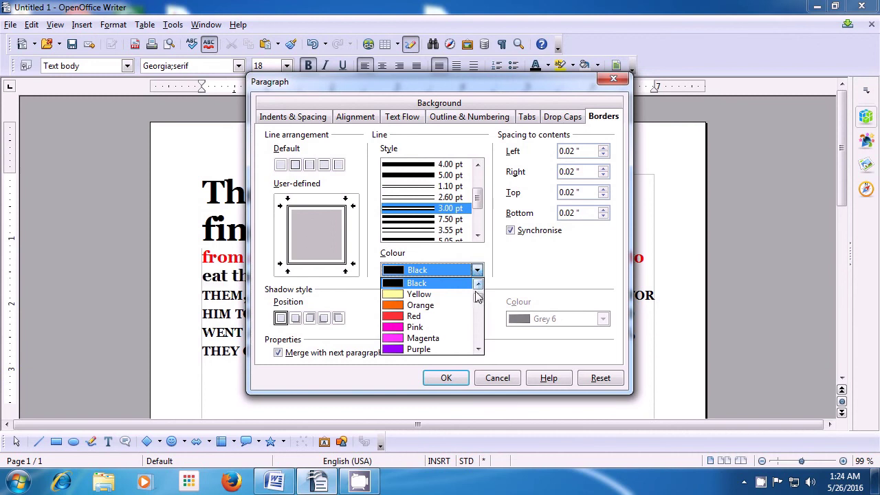
{"action": "left_click_drag", "start_coordinate": [478, 298], "coordinate": [477, 314]}
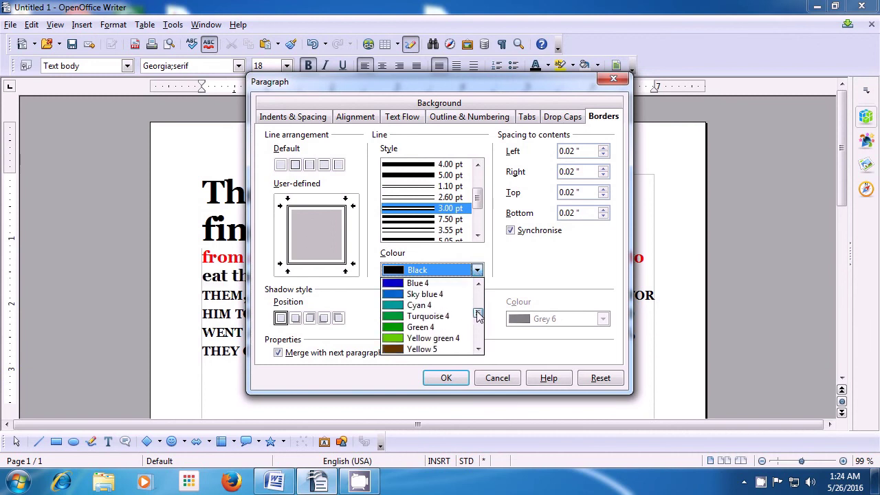
{"action": "mouse_move", "coordinate": [478, 319]}
{"action": "left_mouse_down"}
{"action": "mouse_move", "coordinate": [478, 304]}
{"action": "mouse_move", "coordinate": [479, 315]}
{"action": "left_mouse_up"}
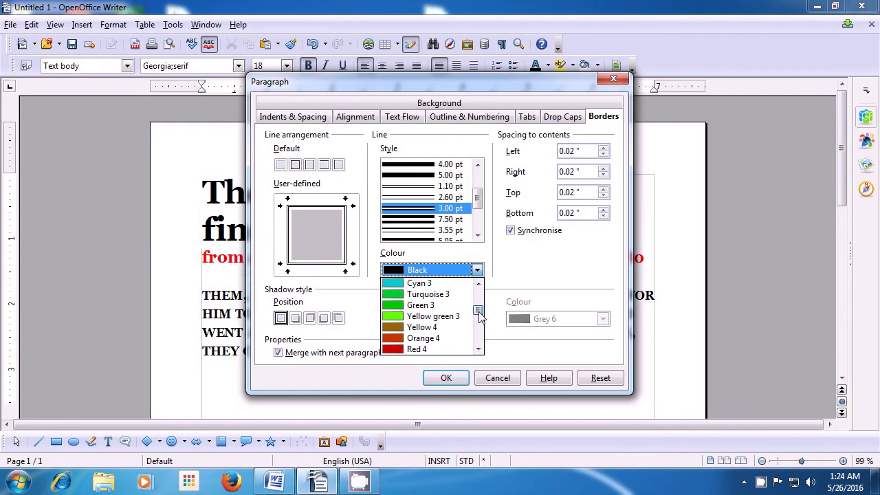
{"action": "left_click", "coordinate": [432, 349]}
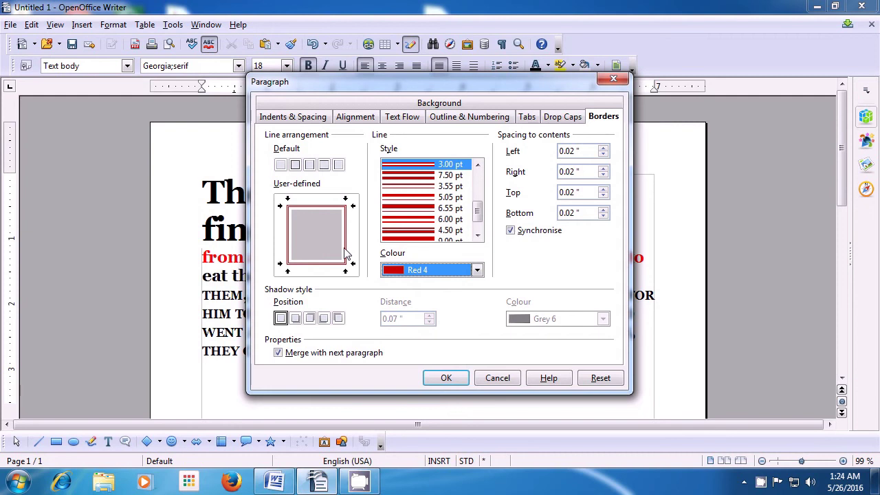
{"action": "left_click", "coordinate": [446, 378]}
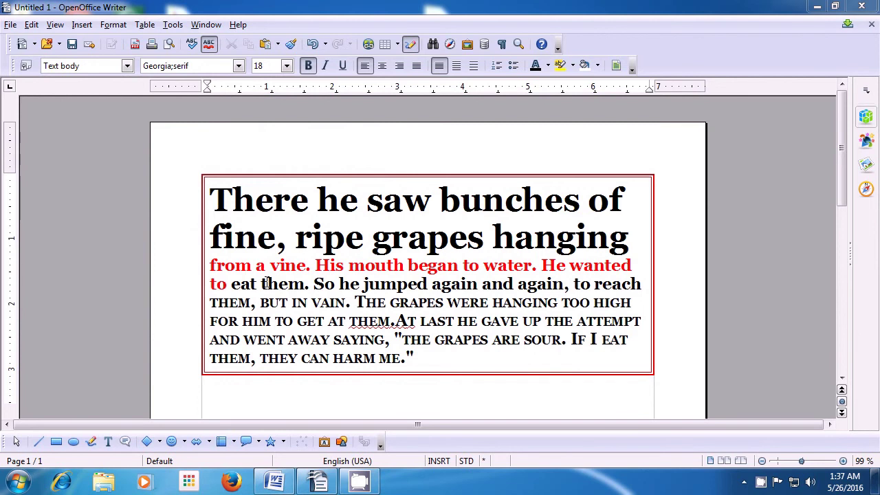
- Reopen the paragraph's border settings, set the left spacing to contents to 0.18", and apply it
{"action": "left_click", "coordinate": [111, 27]}
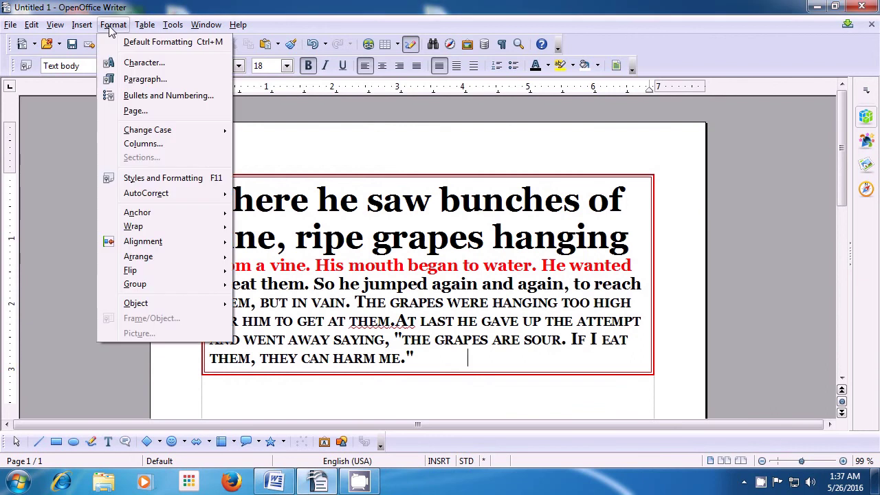
{"action": "left_click", "coordinate": [127, 81]}
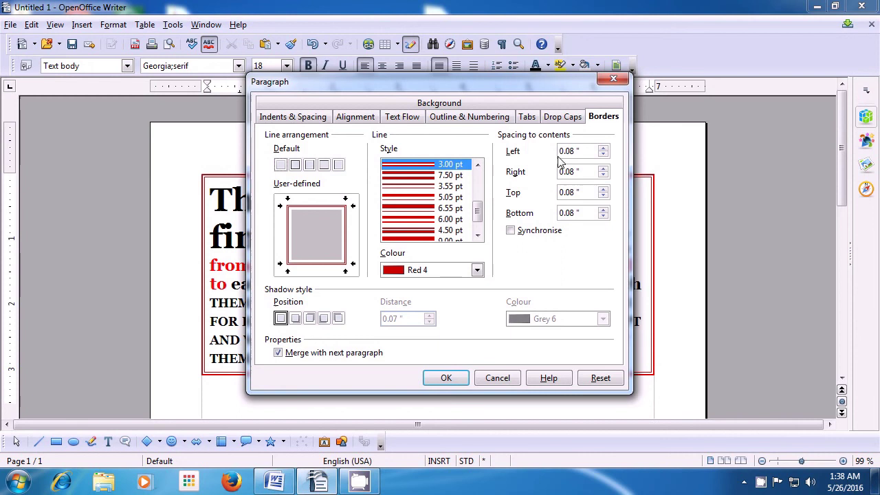
{"action": "left_click", "coordinate": [603, 148]}
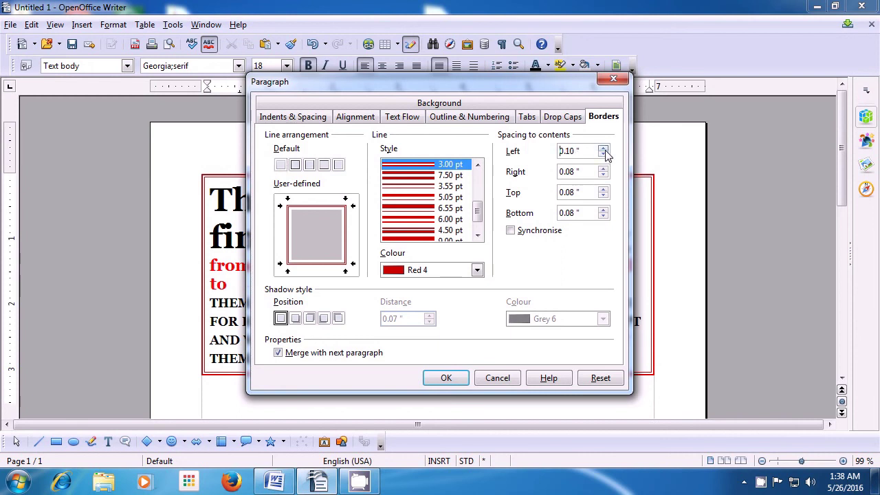
{"action": "left_click", "coordinate": [603, 148]}
{"action": "left_click", "coordinate": [603, 148]}
{"action": "left_click", "coordinate": [603, 149]}
{"action": "left_click", "coordinate": [602, 149]}
{"action": "left_click", "coordinate": [452, 380]}
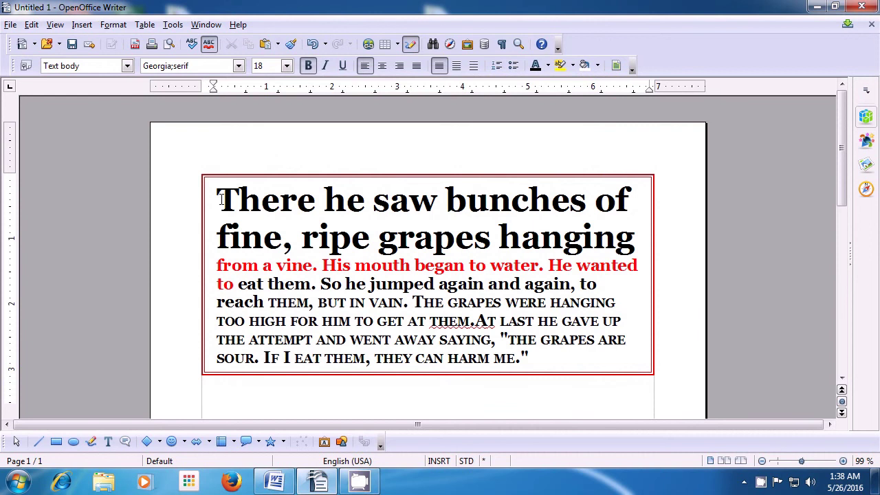
- Reopen the paragraph's border settings and set the right spacing to contents to 0.18"
{"action": "left_click", "coordinate": [113, 25]}
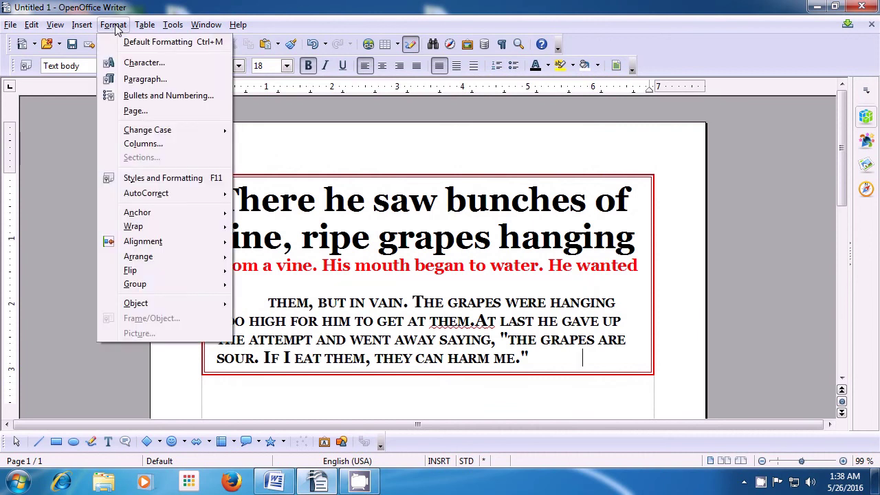
{"action": "left_click", "coordinate": [133, 81]}
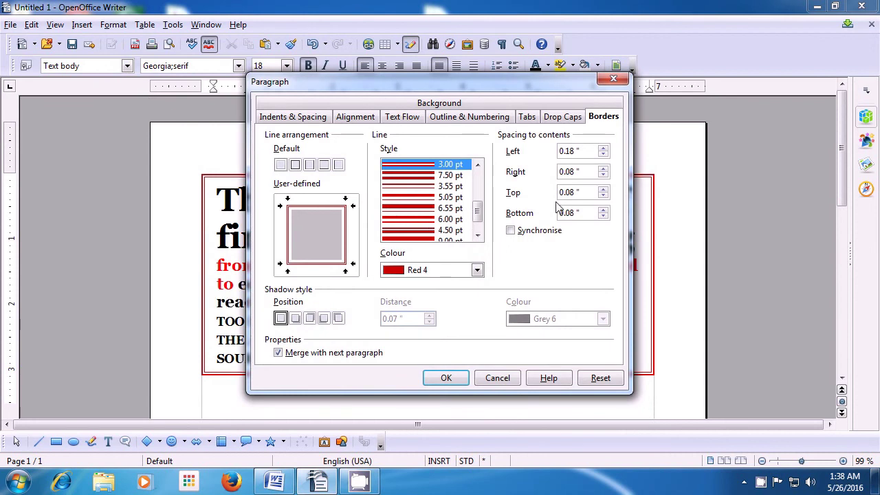
{"action": "left_click", "coordinate": [603, 172]}
{"action": "left_click", "coordinate": [603, 172]}
{"action": "left_click", "coordinate": [603, 172]}
{"action": "left_click", "coordinate": [602, 172]}
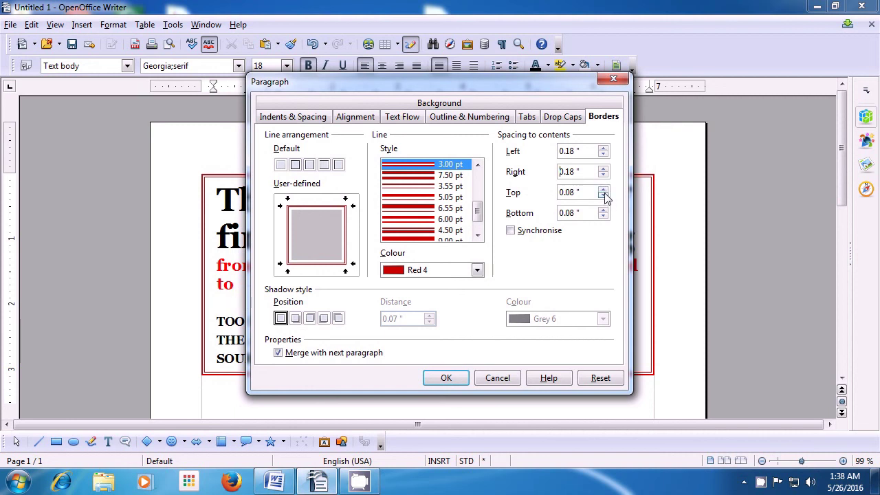
- Set the border's top and bottom spacing to contents to 0.18" each
{"action": "left_click", "coordinate": [603, 189]}
{"action": "left_click", "coordinate": [603, 190]}
{"action": "left_click", "coordinate": [602, 190]}
{"action": "left_click", "coordinate": [603, 189]}
{"action": "left_click", "coordinate": [603, 190]}
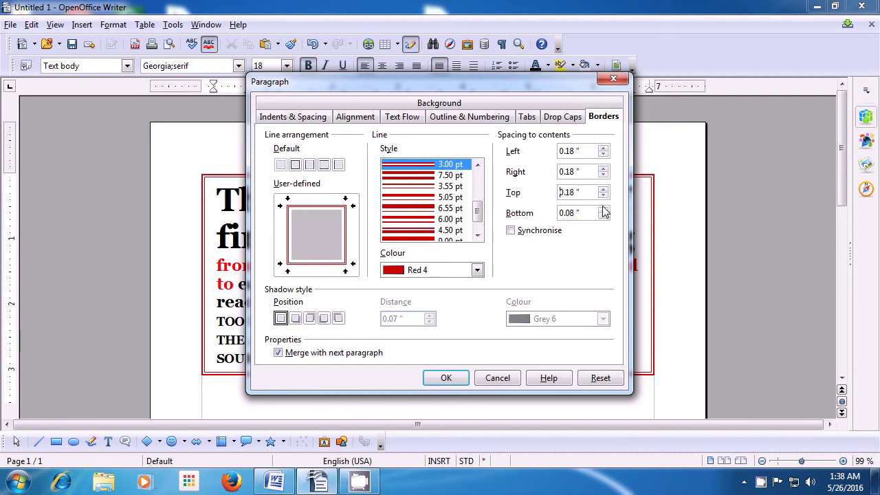
{"action": "left_click", "coordinate": [603, 210]}
{"action": "left_click", "coordinate": [603, 209]}
{"action": "left_click", "coordinate": [603, 210]}
- Synchronise the border's spacing to contents and reduce it to 0.08" on all four sides
{"action": "left_click", "coordinate": [511, 234]}
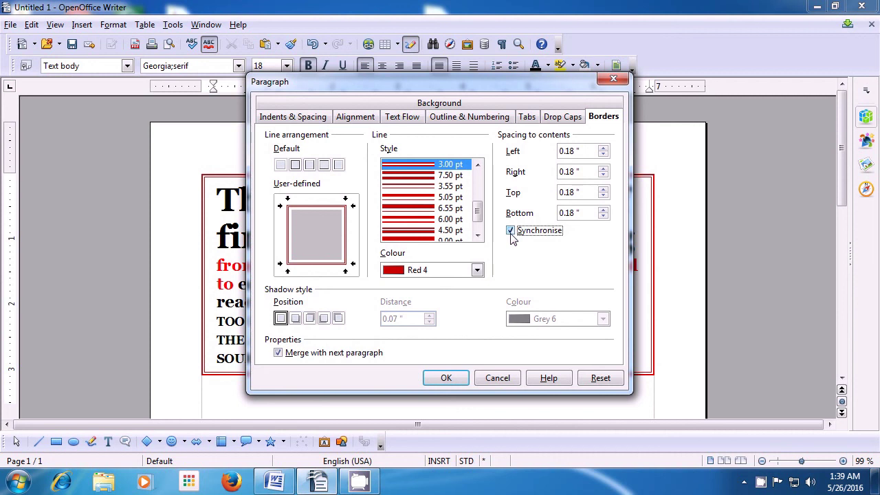
{"action": "left_click", "coordinate": [603, 216]}
{"action": "left_click", "coordinate": [603, 156]}
{"action": "left_click", "coordinate": [602, 155]}
{"action": "left_click", "coordinate": [602, 155]}
{"action": "left_click", "coordinate": [603, 155]}
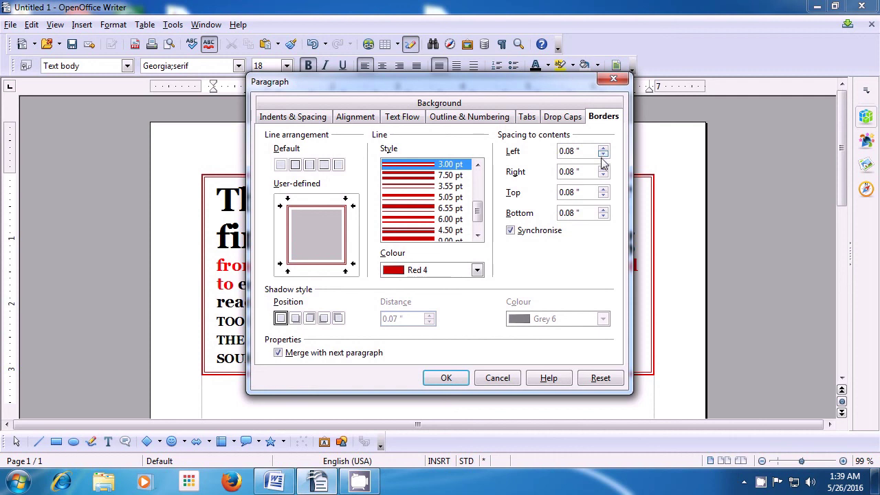
- Apply the border spacing, reopen the paragraph's border settings, and try the shadow positions, ending with the shadow cast to the top right
{"action": "left_click", "coordinate": [447, 378]}
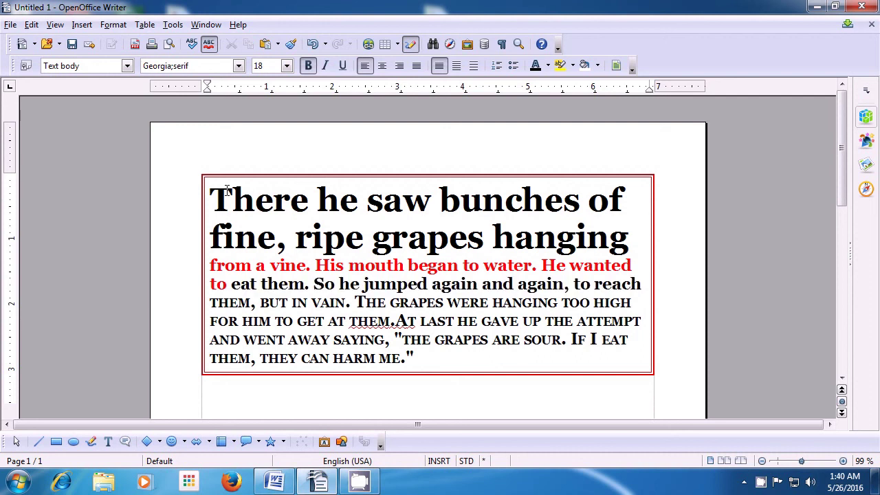
{"action": "left_click", "coordinate": [113, 27]}
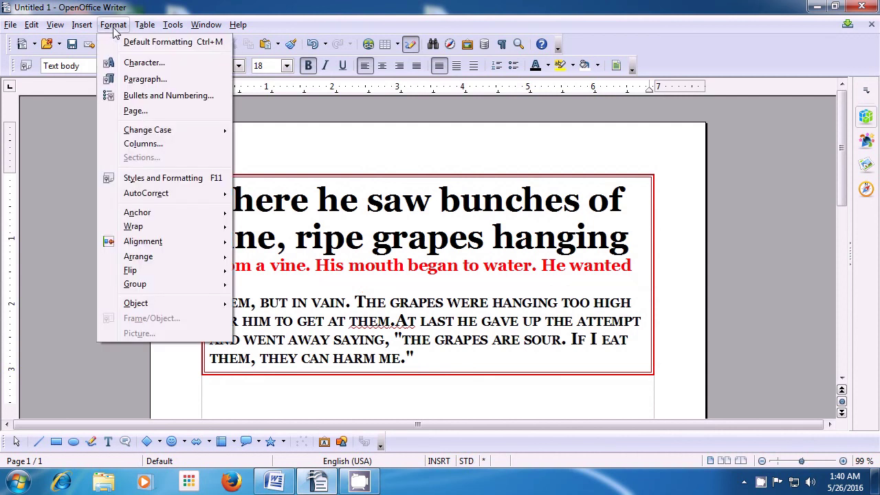
{"action": "left_click", "coordinate": [129, 79]}
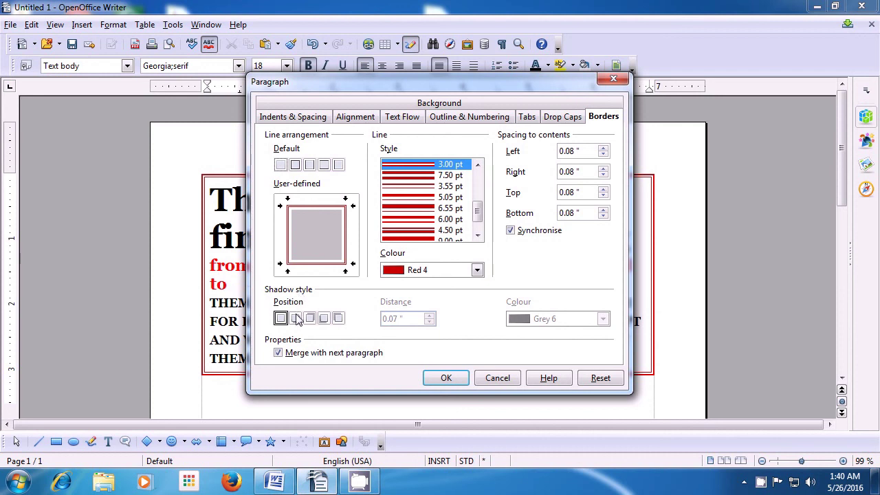
{"action": "left_click", "coordinate": [295, 319]}
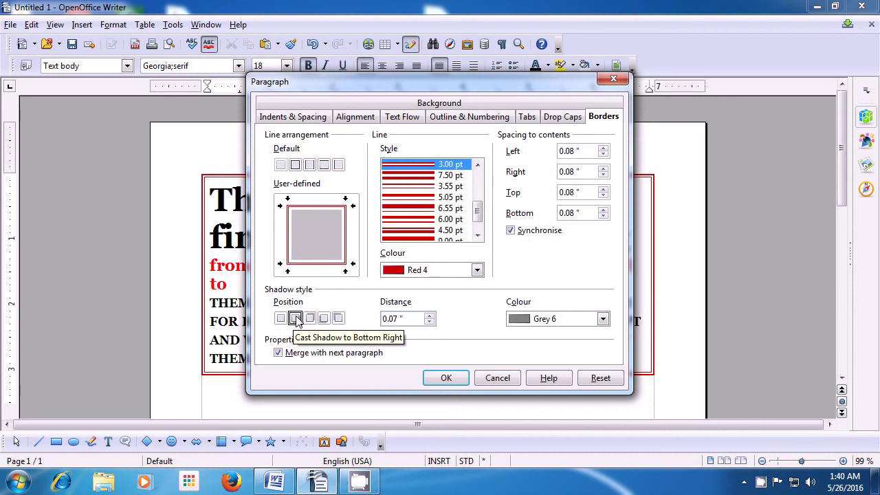
{"action": "left_click", "coordinate": [308, 319]}
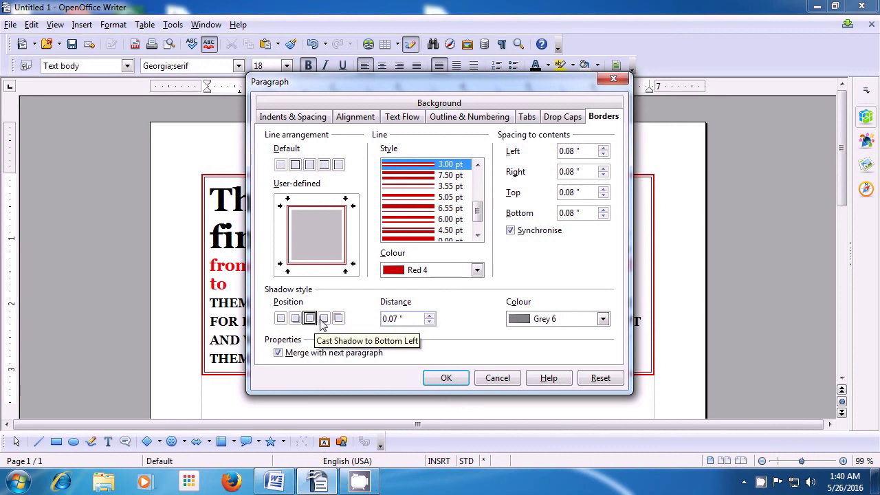
{"action": "left_click", "coordinate": [323, 321]}
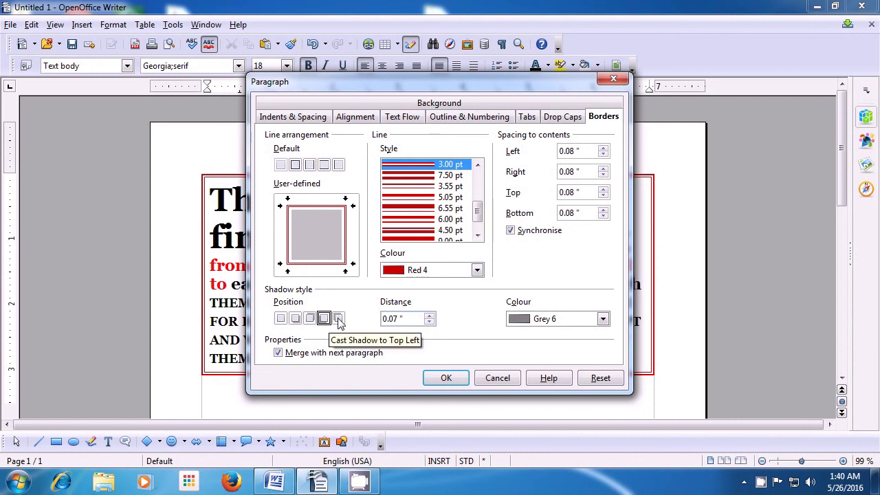
{"action": "left_click", "coordinate": [338, 319]}
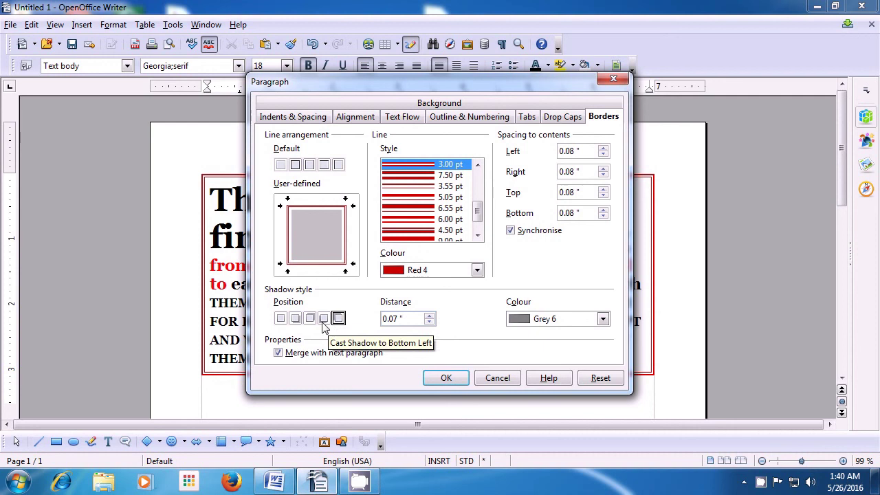
{"action": "left_click", "coordinate": [310, 318]}
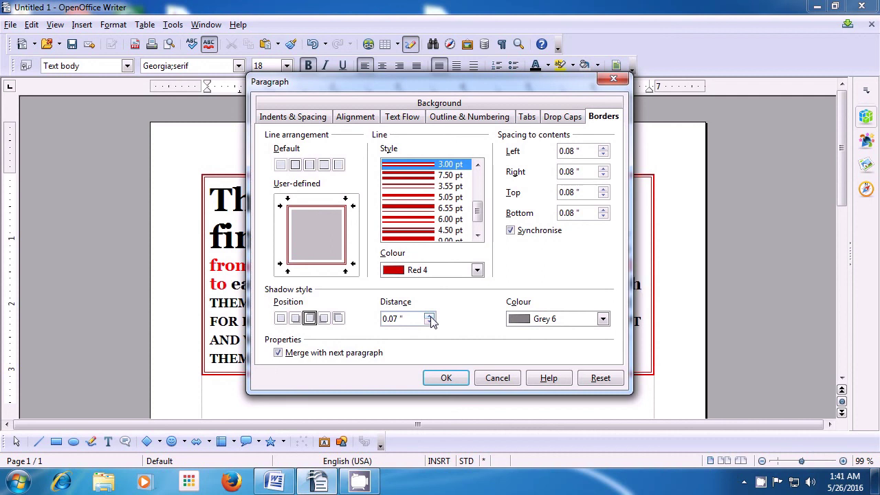
- Set the paragraph border's shadow distance to 0.21"
{"action": "left_click", "coordinate": [429, 316]}
{"action": "left_click", "coordinate": [429, 316]}
{"action": "left_click", "coordinate": [429, 316]}
{"action": "left_click", "coordinate": [429, 316]}
{"action": "left_click", "coordinate": [429, 316]}
{"action": "left_click", "coordinate": [429, 323]}
{"action": "left_click", "coordinate": [429, 322]}
{"action": "left_click", "coordinate": [429, 322]}
{"action": "left_click_drag", "start_coordinate": [430, 316], "coordinate": [430, 316]}
{"action": "left_click", "coordinate": [430, 316]}
- Set the border shadow's colour to Green 5 and apply the settings to the paragraph
{"action": "left_click", "coordinate": [603, 319]}
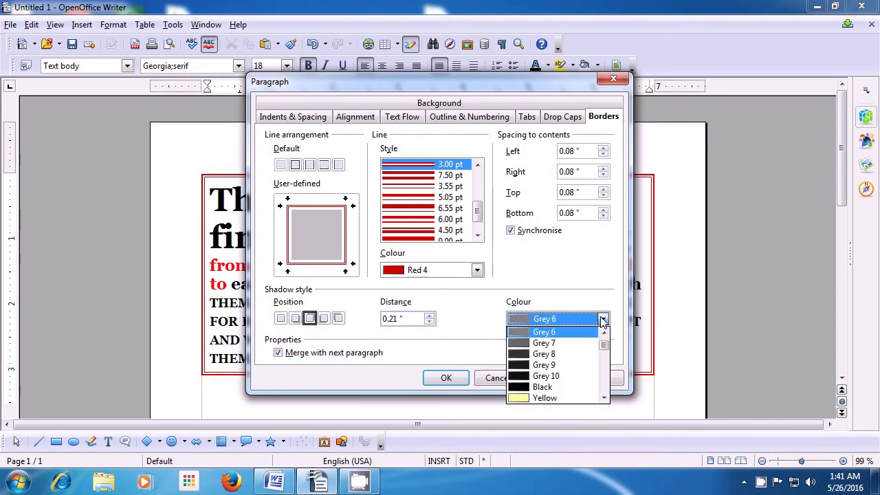
{"action": "left_click_drag", "start_coordinate": [603, 345], "coordinate": [603, 364]}
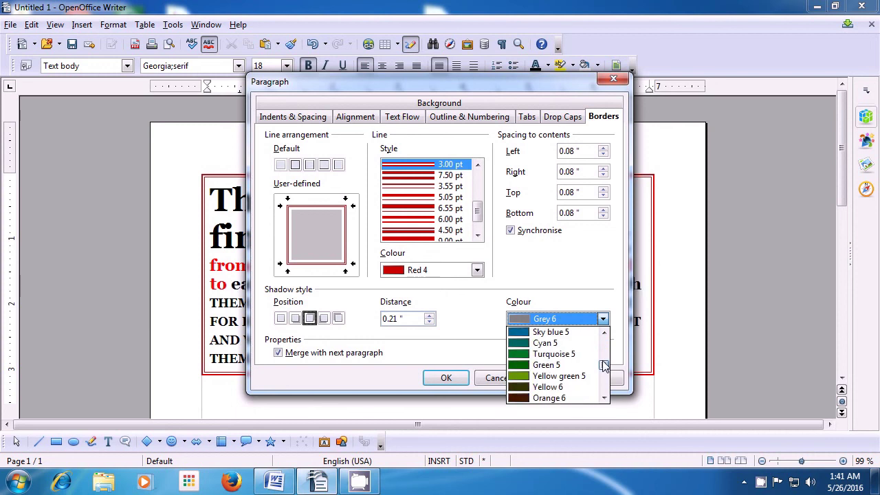
{"action": "left_click", "coordinate": [560, 366]}
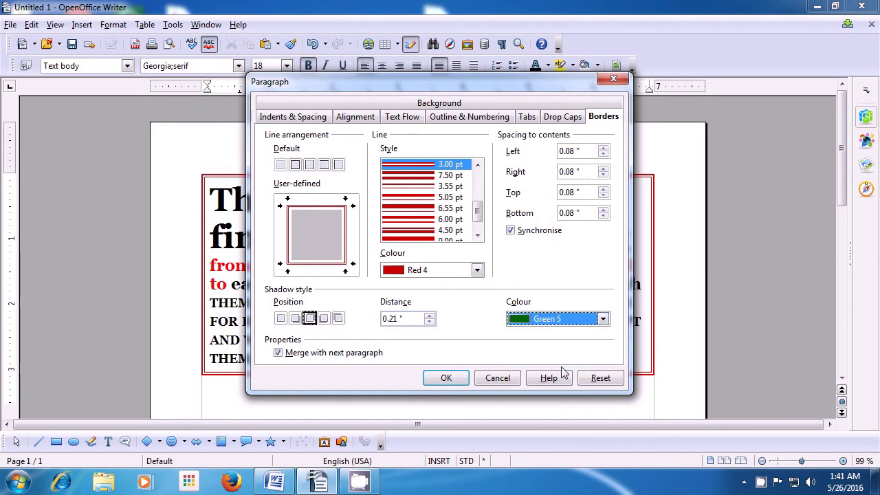
{"action": "left_click", "coordinate": [437, 382]}
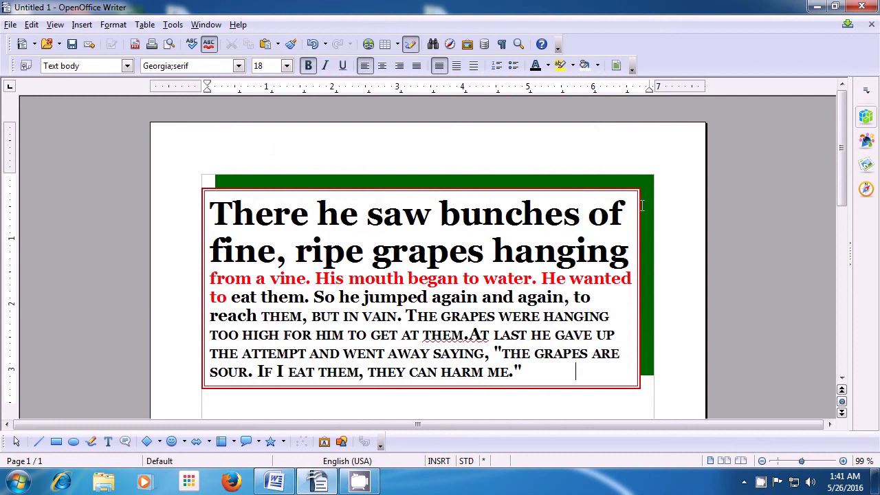